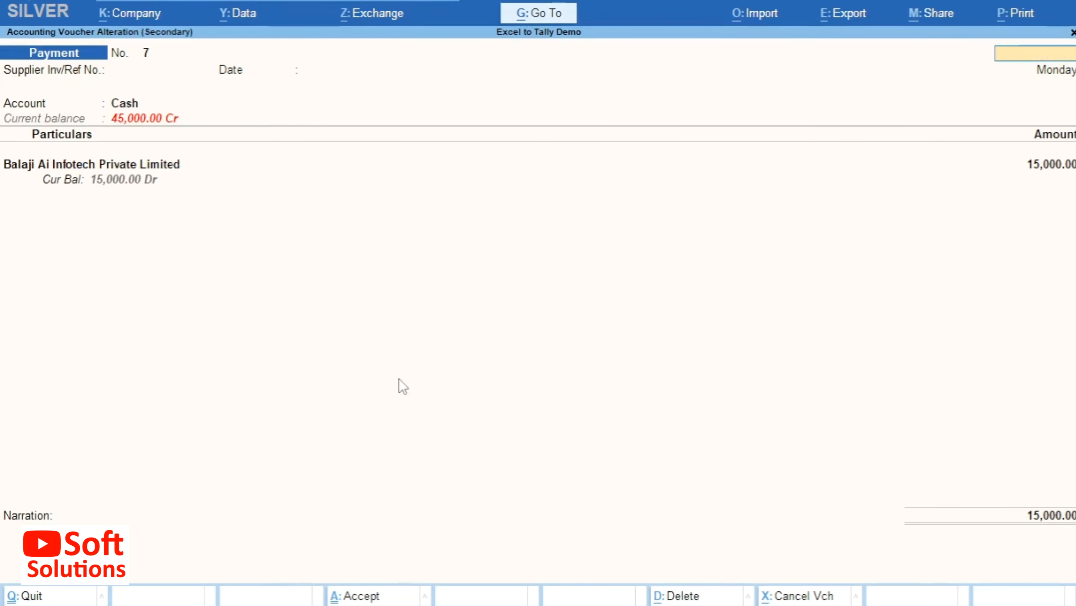
Leave the payment voucher and start a transactions import in Excel format from AccountingVouchers.xlsx
{"action": "key", "text": "Escape"}
{"action": "key", "text": "alt+o"}
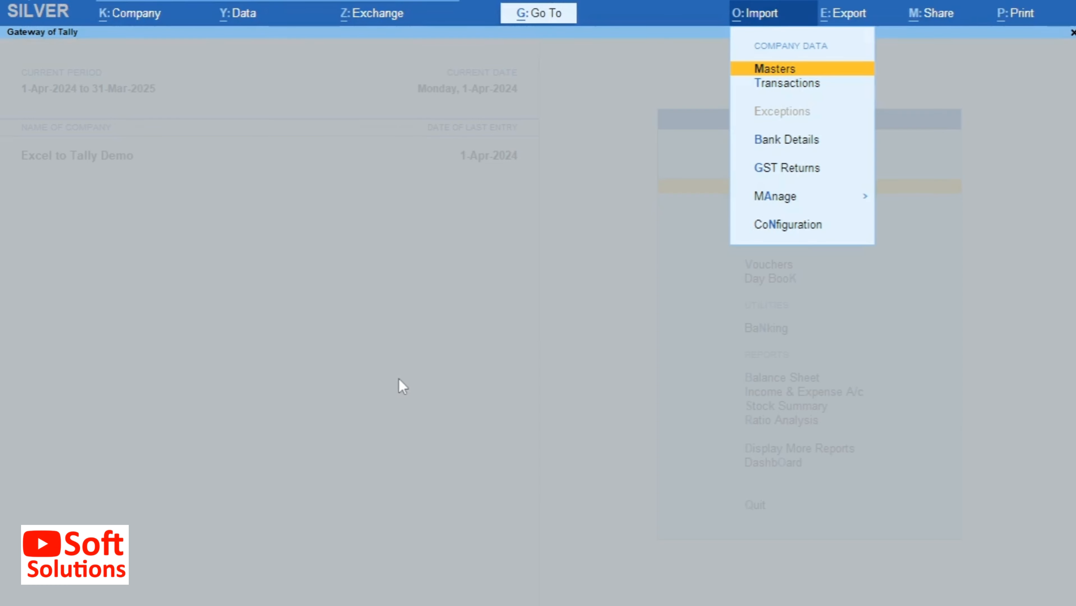
{"action": "key", "text": "Down"}
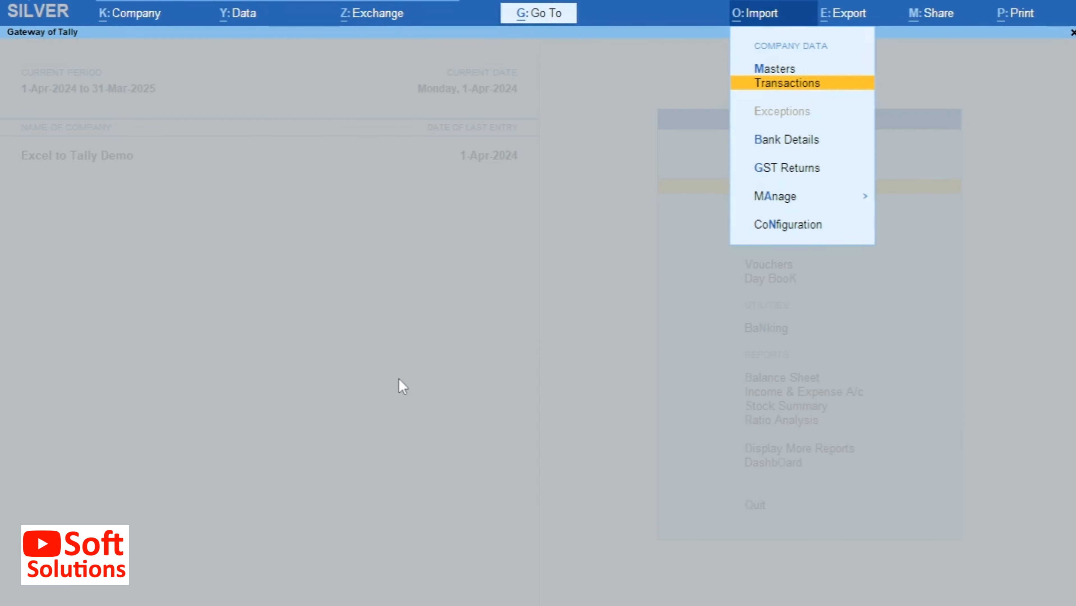
{"action": "key", "text": "Return"}
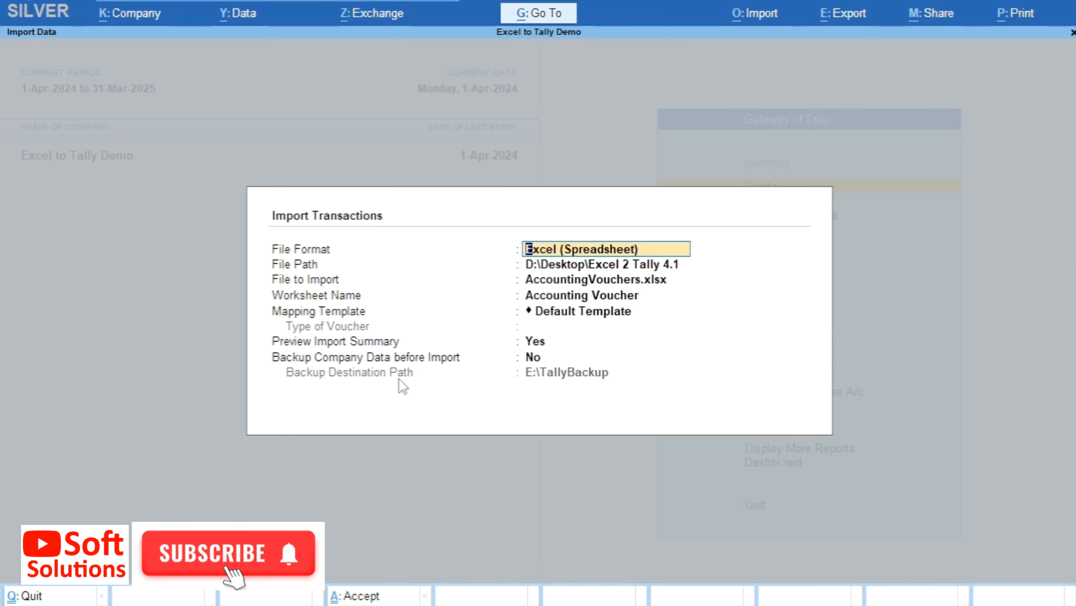
{"action": "key", "text": "Return"}
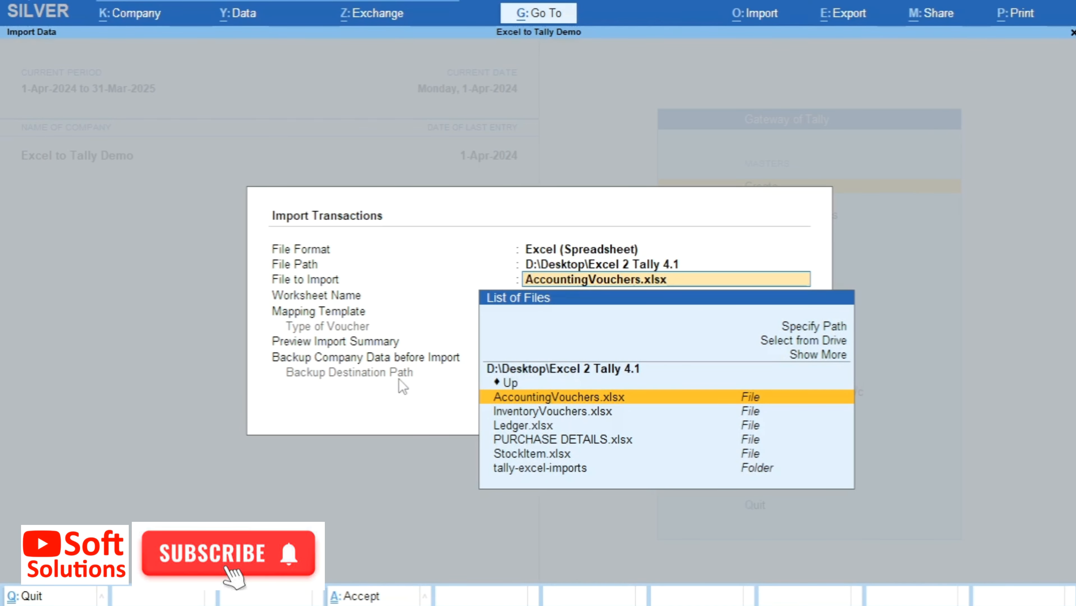
{"action": "key", "text": "Return"}
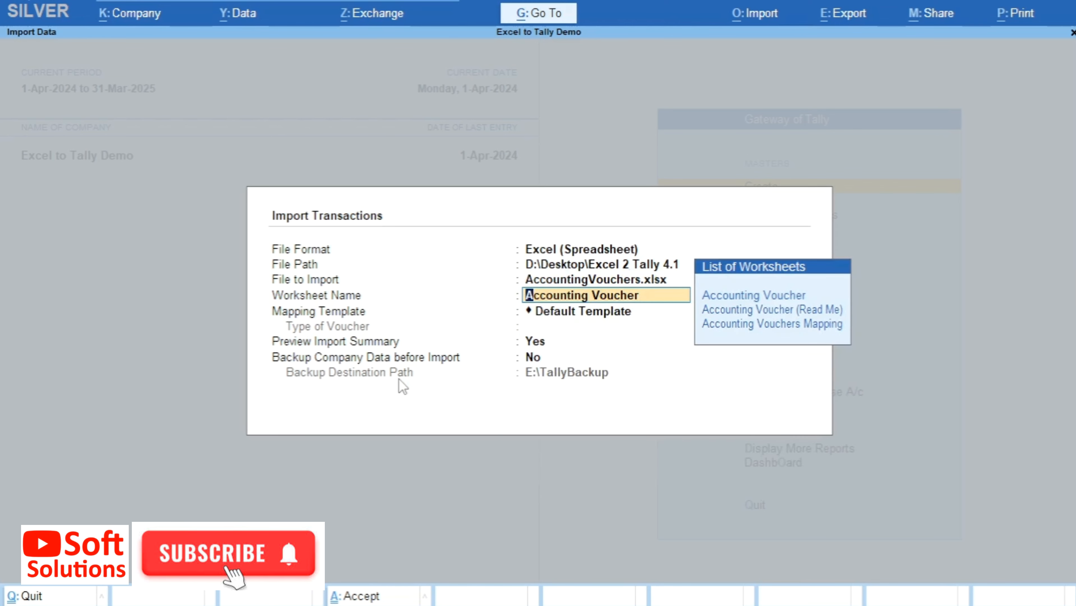
Check the sheet name in the spreadsheet workbook and choose Accounting Vouchers Mapping as the worksheet to import
{"action": "key", "text": "Down"}
{"action": "key", "text": "Down"}
{"action": "key", "text": "Down"}
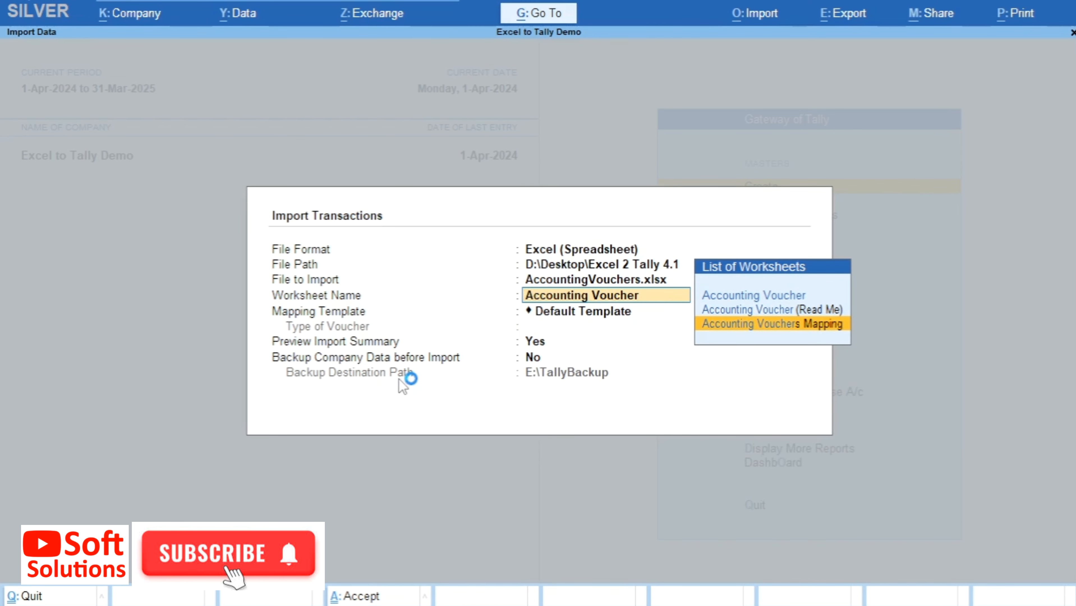
{"action": "key", "text": "alt+Tab"}
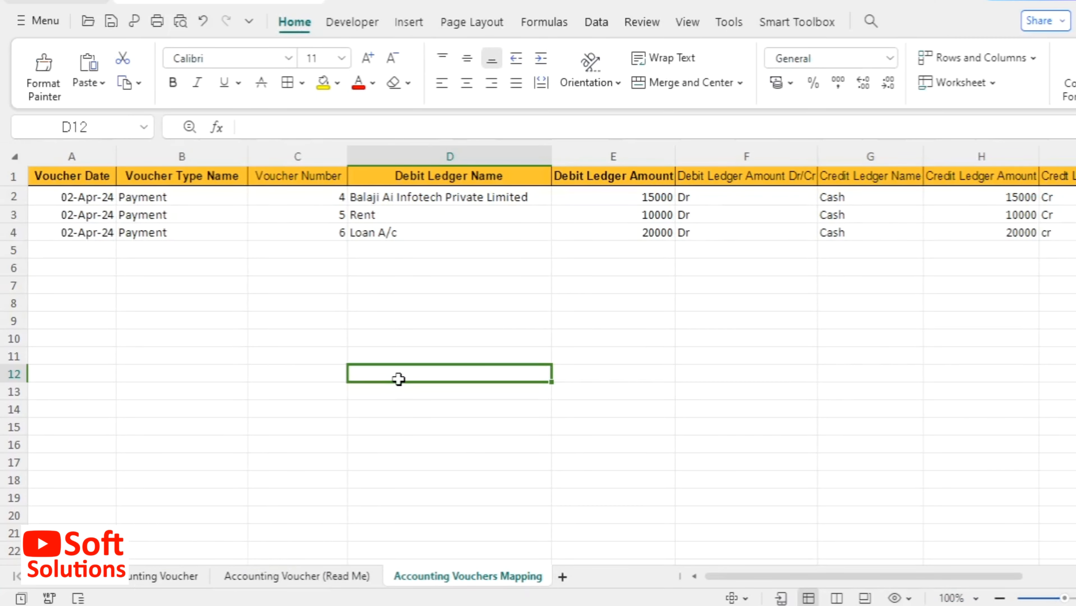
{"action": "key", "text": "alt+Tab"}
{"action": "key", "text": "Return"}
Create a mapping template named "Accounting Vouchers Mapping" with Accounting Vouchers as the type of voucher
{"action": "key", "text": "Up"}
{"action": "key", "text": "Up"}
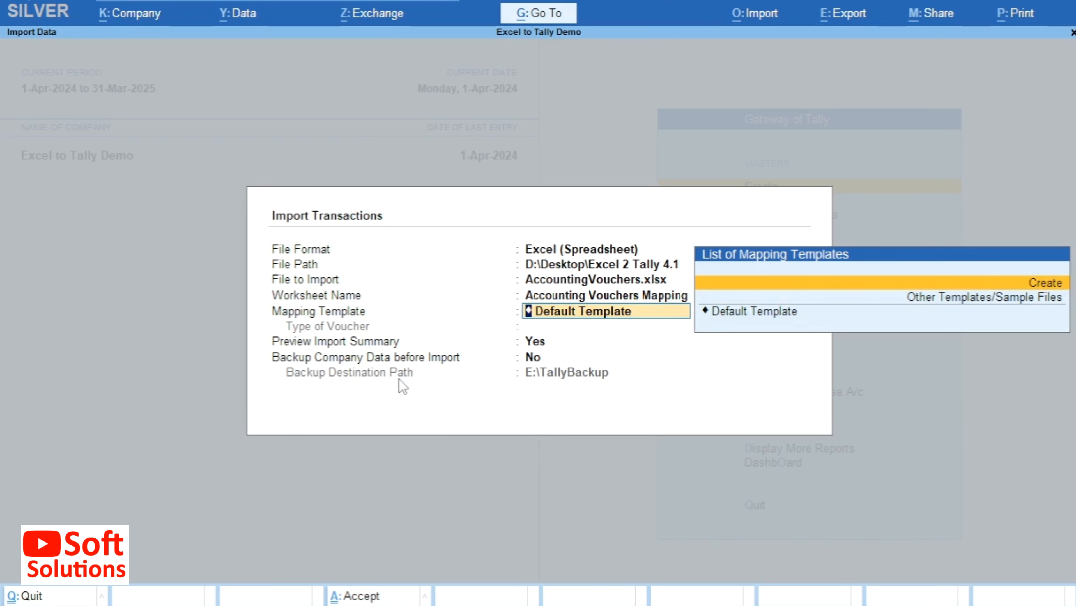
{"action": "key", "text": "Return"}
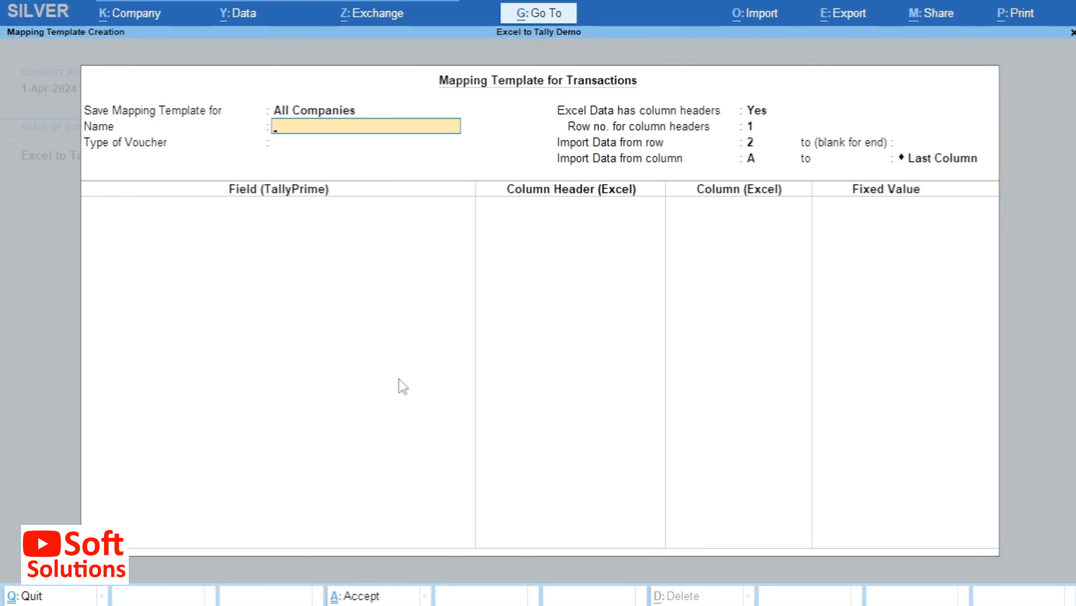
{"action": "type", "text": "Accounting Vouchers"}
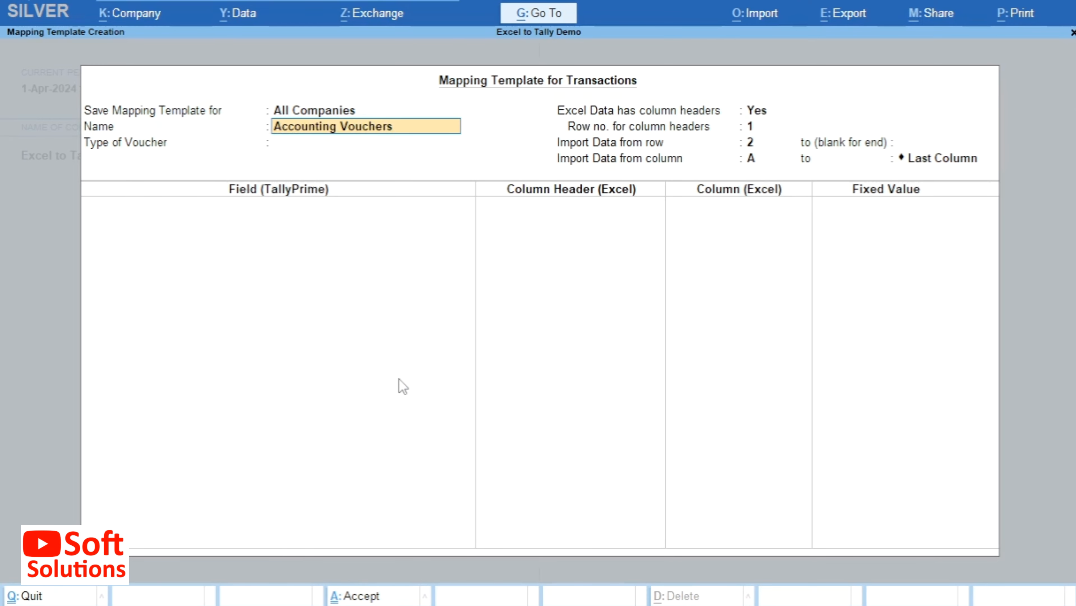
{"action": "type", "text": " Mapping"}
{"action": "key", "text": "Return"}
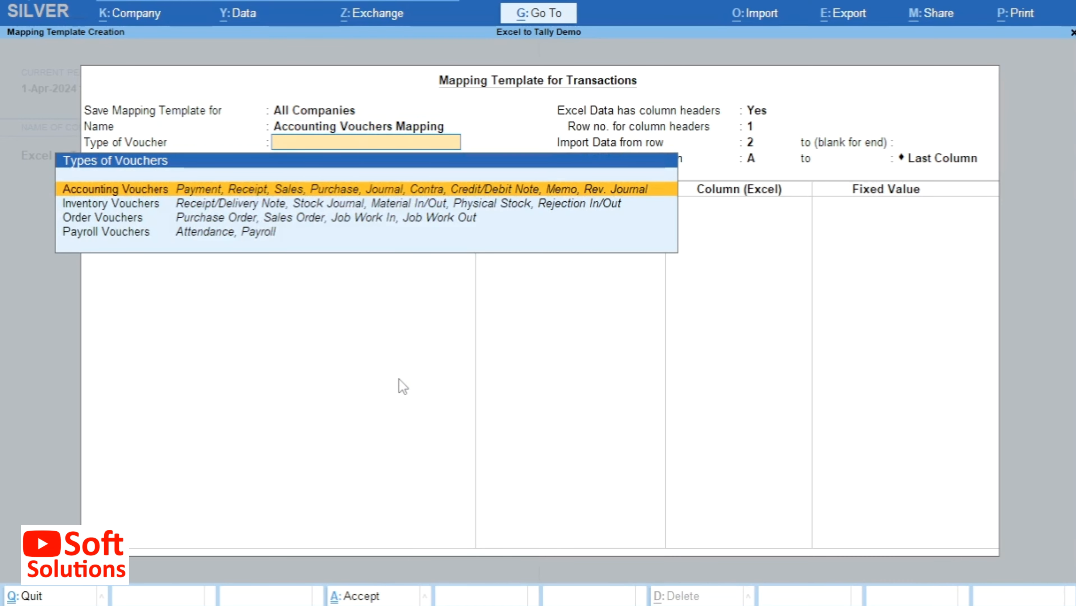
{"action": "key", "text": "Return"}
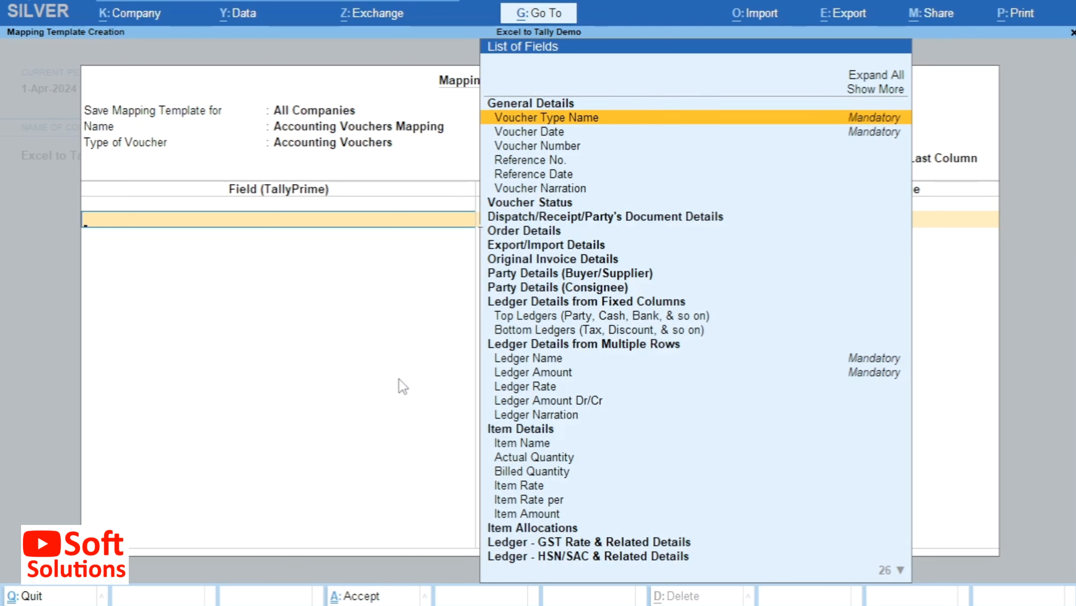
Map the Voucher Type Name and Voucher Date fields to the Excel column headers of the same names
{"action": "key", "text": "Return"}
{"action": "key", "text": "Down"}
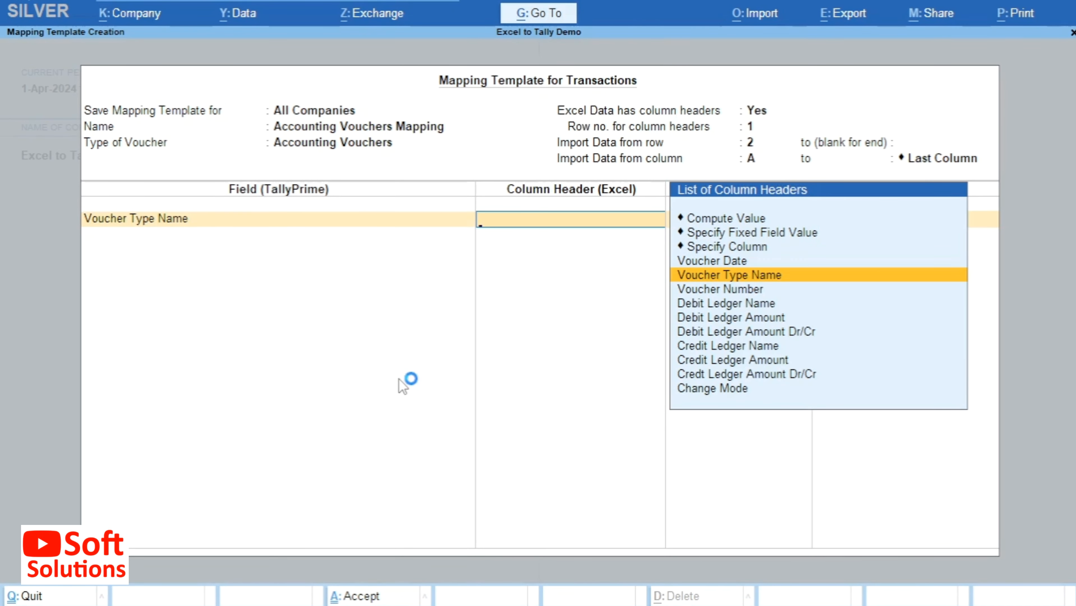
{"action": "key", "text": "Return"}
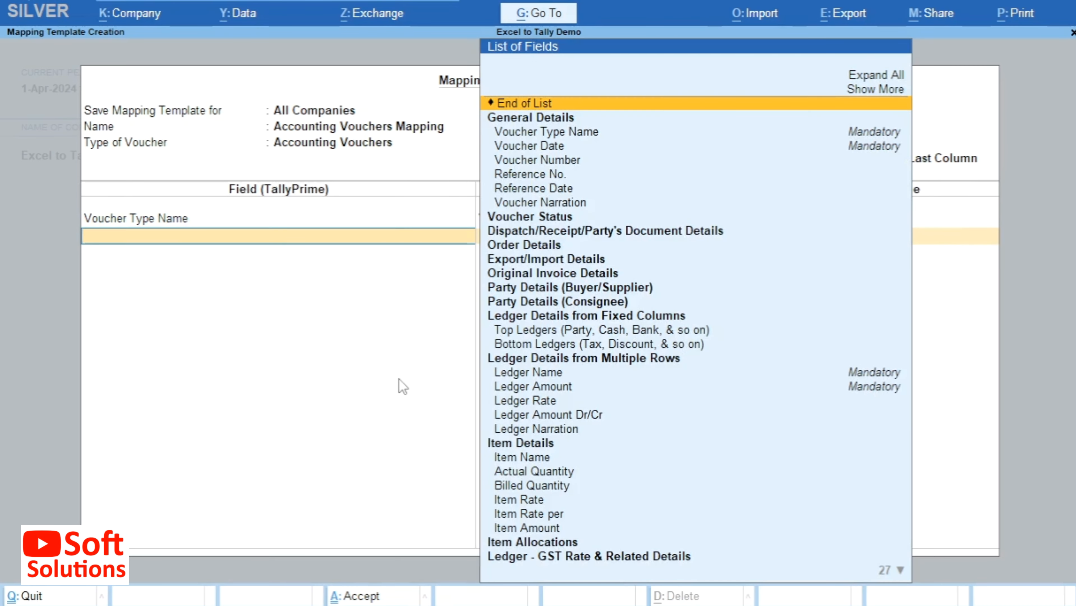
{"action": "key", "text": "Down"}
{"action": "key", "text": "Down"}
{"action": "key", "text": "Down"}
{"action": "key", "text": "Return"}
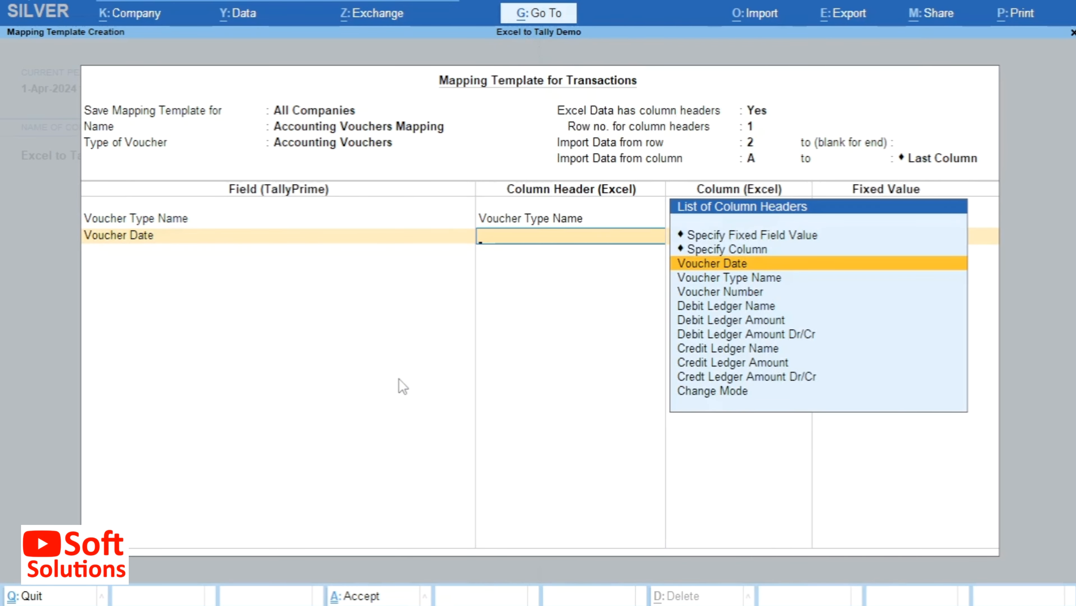
{"action": "key", "text": "Return"}
Add the Voucher Number field to the template and map it to the Voucher Number column header
{"action": "key", "text": "Down"}
{"action": "key", "text": "Down"}
{"action": "key", "text": "Down"}
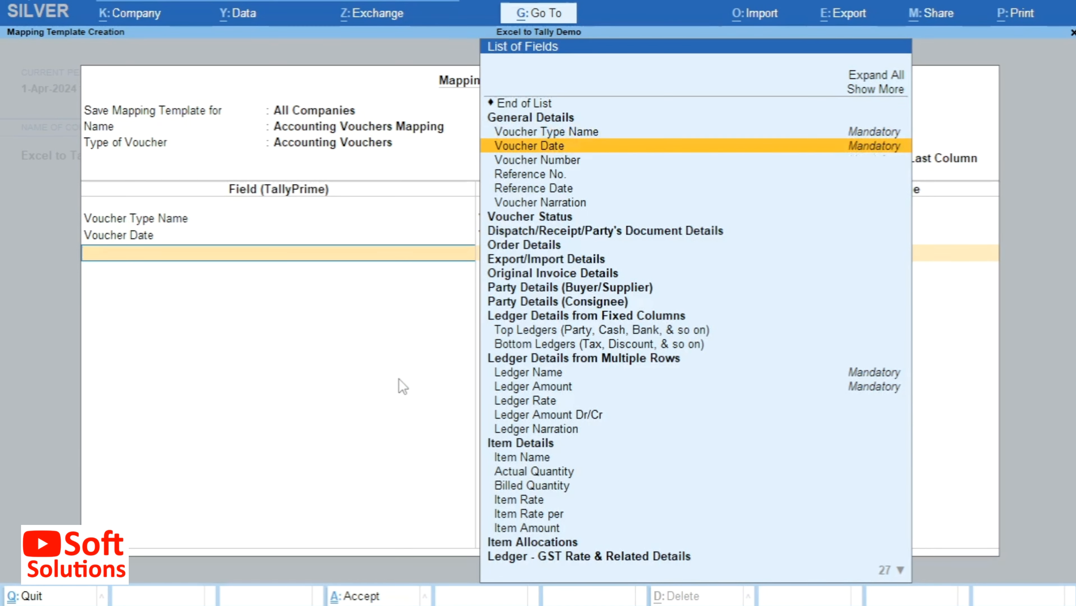
{"action": "key", "text": "Down"}
{"action": "key", "text": "Return"}
{"action": "key", "text": "Down"}
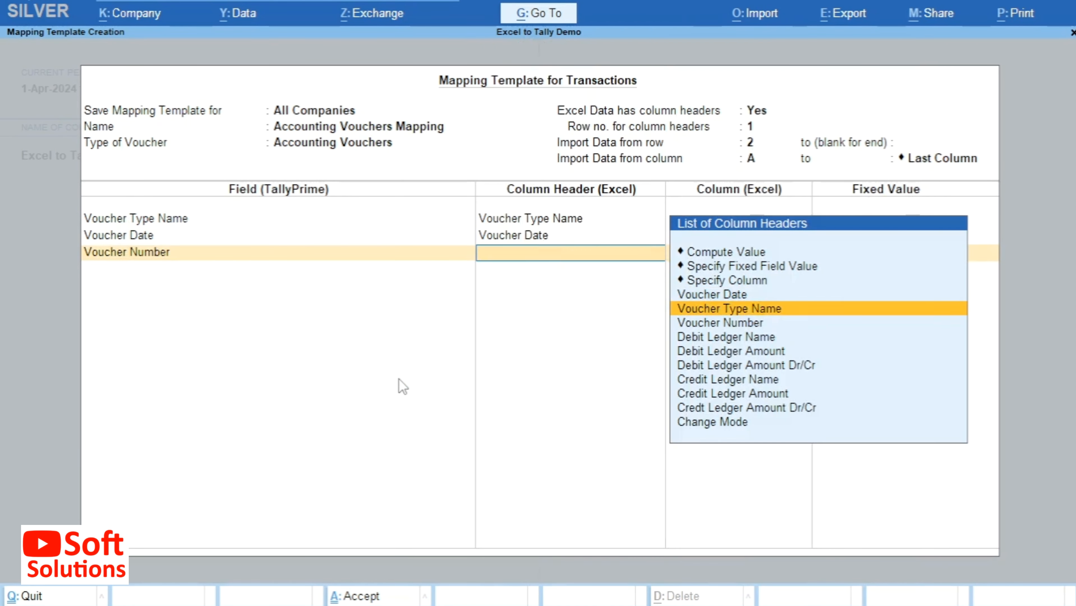
{"action": "key", "text": "Down"}
{"action": "key", "text": "Return"}
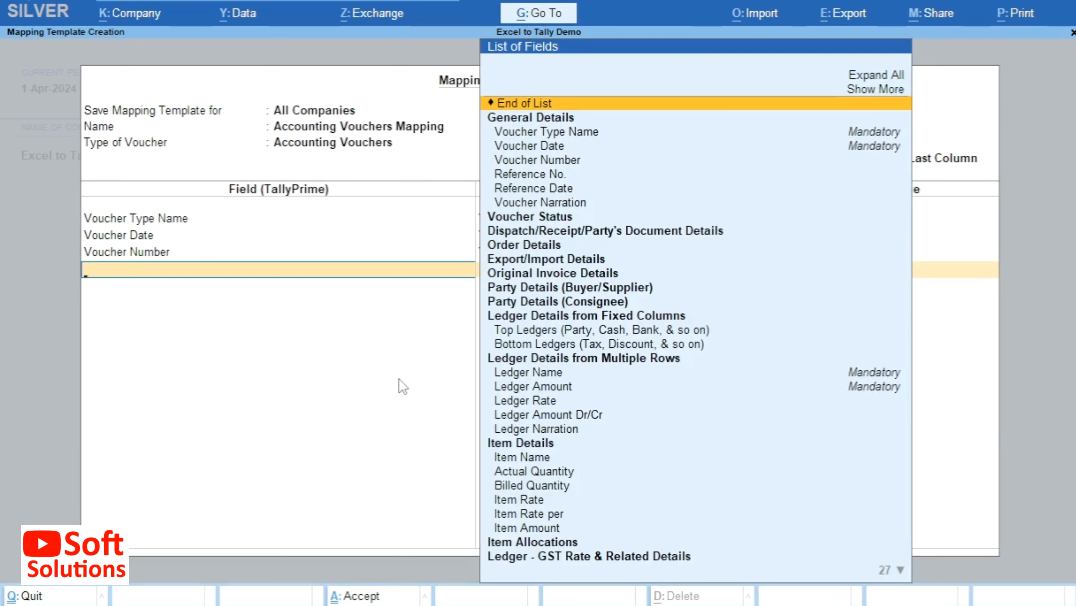
Switch to the spreadsheet and examine the column headers from Voucher Date to Debit Ledger Name, then return to the mapping template
{"action": "key", "text": "alt+Tab"}
{"action": "key", "text": "Left"}
{"action": "key", "text": "Left"}
{"action": "key", "text": "Left"}
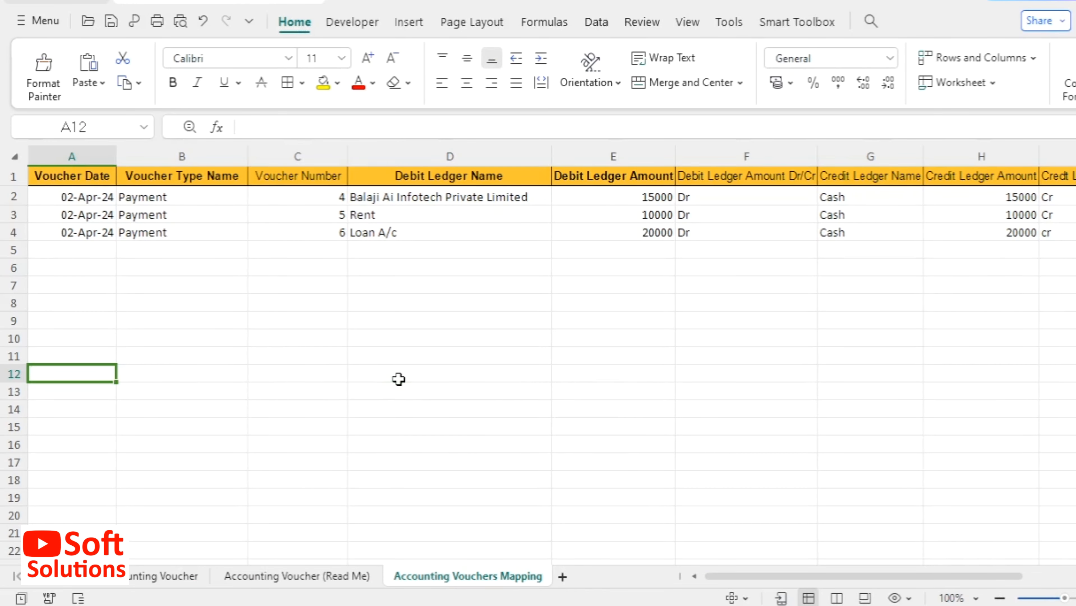
{"action": "key", "text": "Right"}
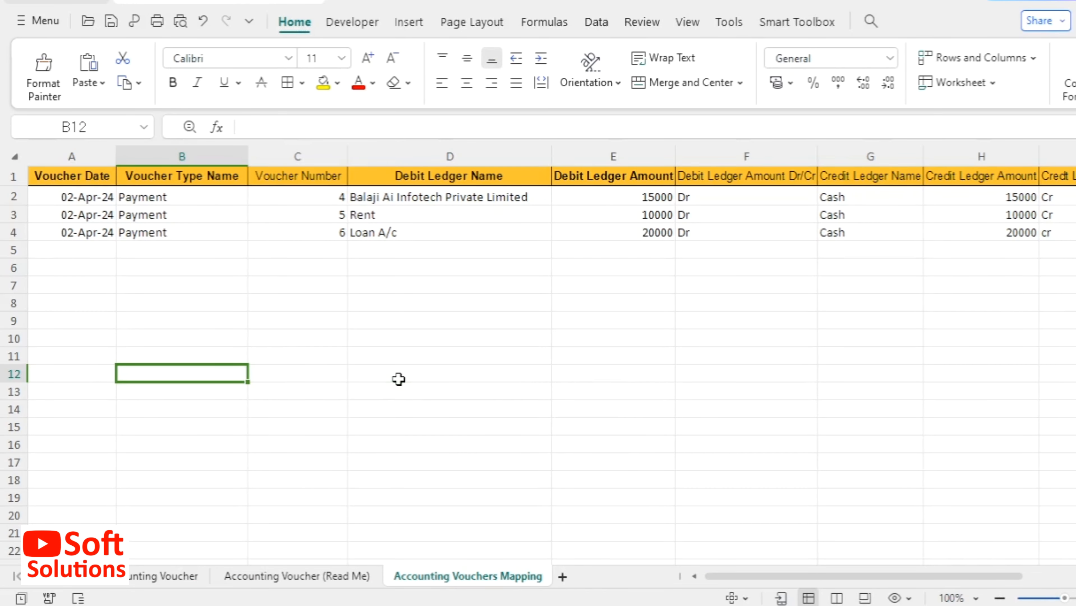
{"action": "key", "text": "Right"}
{"action": "key", "text": "Up"}
{"action": "key", "text": "Up"}
{"action": "key", "text": "Up"}
{"action": "key", "text": "Up"}
{"action": "key", "text": "Up"}
{"action": "key", "text": "Up"}
{"action": "key", "text": "Up"}
{"action": "key", "text": "Up"}
{"action": "key", "text": "Up"}
{"action": "key", "text": "Up"}
{"action": "key", "text": "Up"}
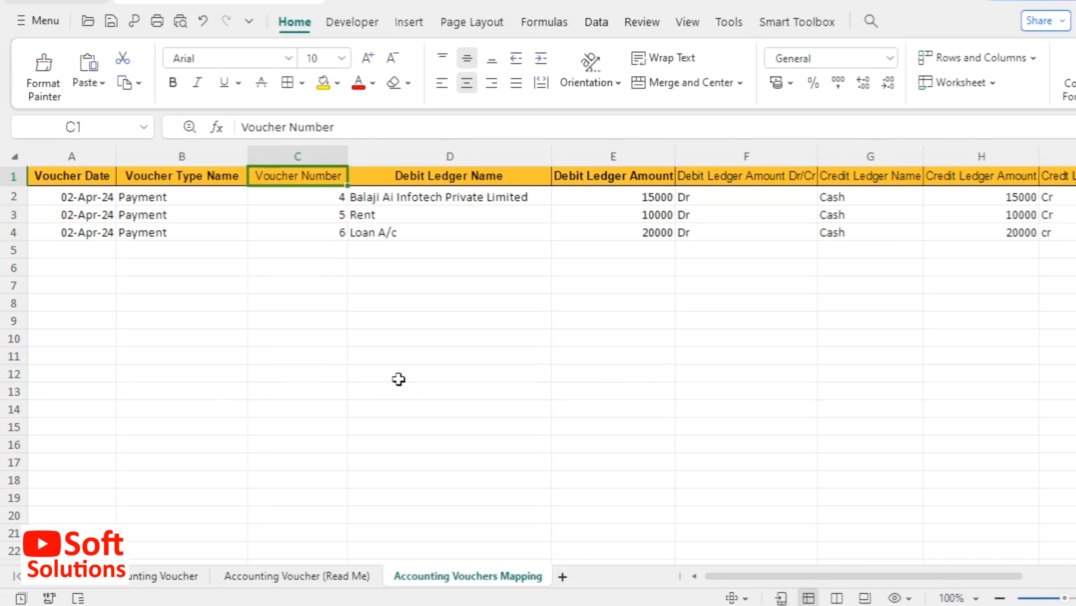
{"action": "key", "text": "Right"}
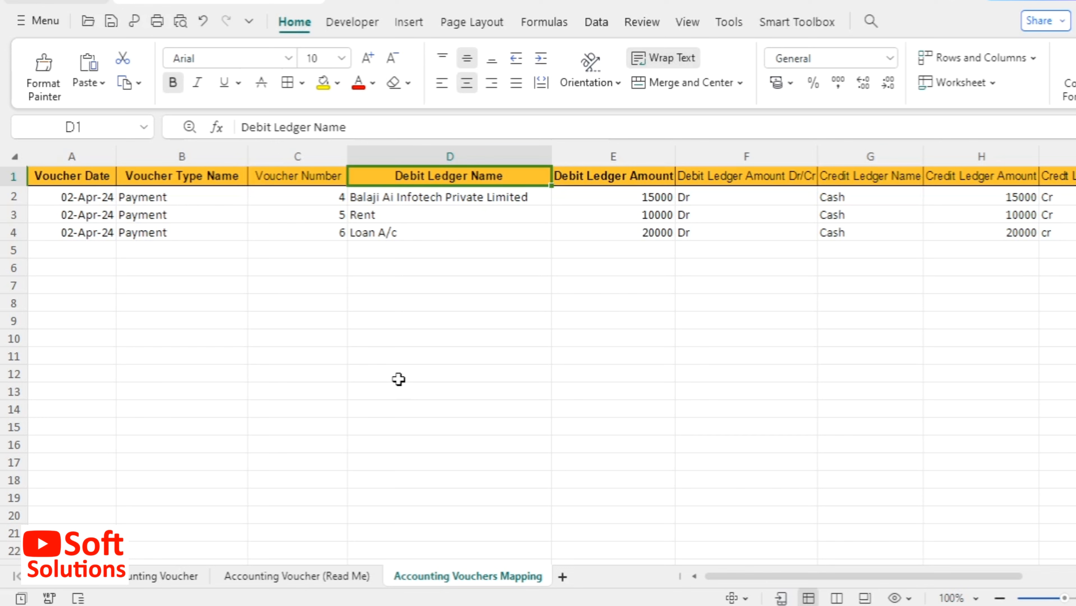
{"action": "key", "text": "alt+Tab"}
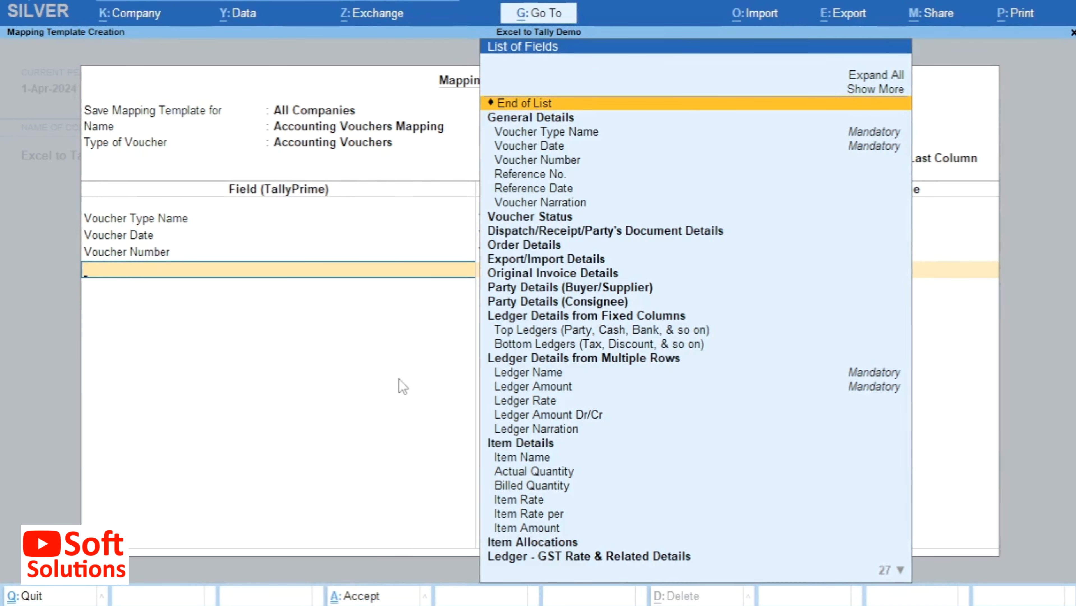
Add the Top Ledgers (Party, Cash, Bank, & so on) group and map its Ledger Name to Debit Ledger Name
{"action": "type", "text": "Top"}
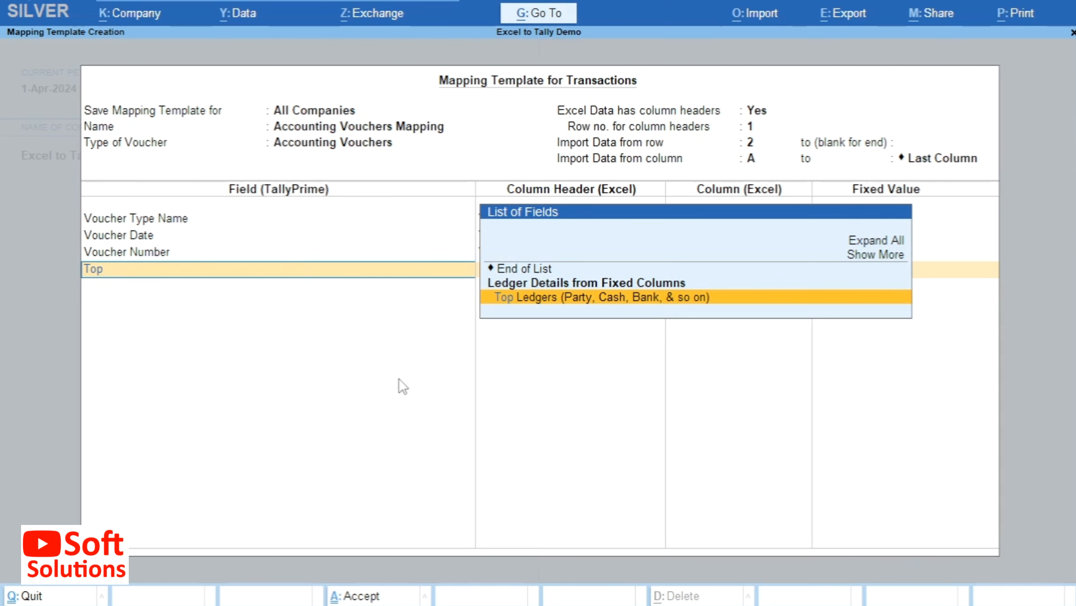
{"action": "key", "text": "Return"}
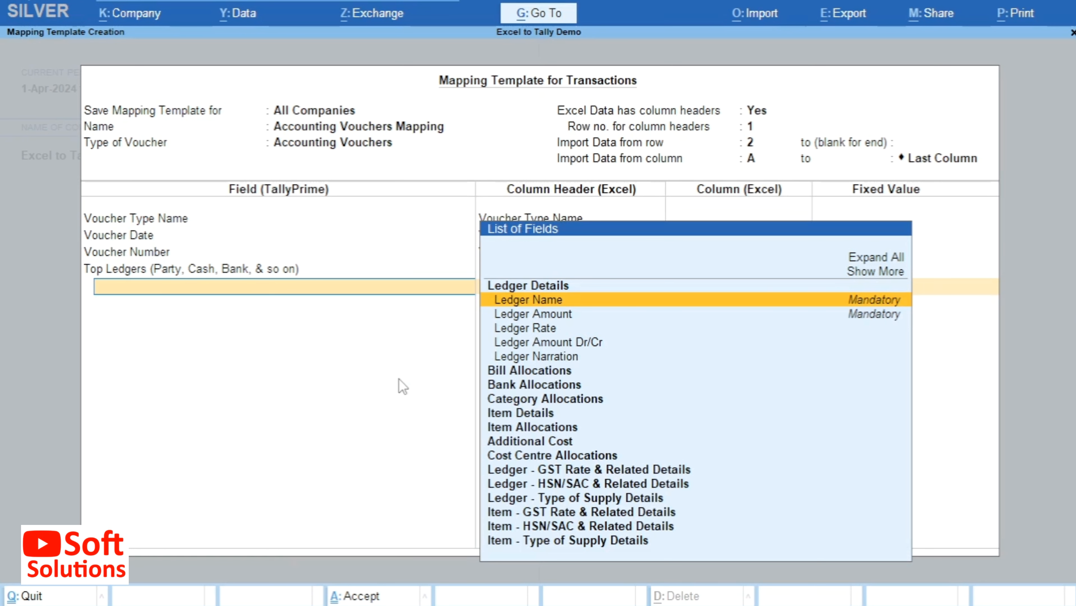
{"action": "key", "text": "Return"}
{"action": "key", "text": "Down"}
{"action": "key", "text": "Down"}
{"action": "key", "text": "Down"}
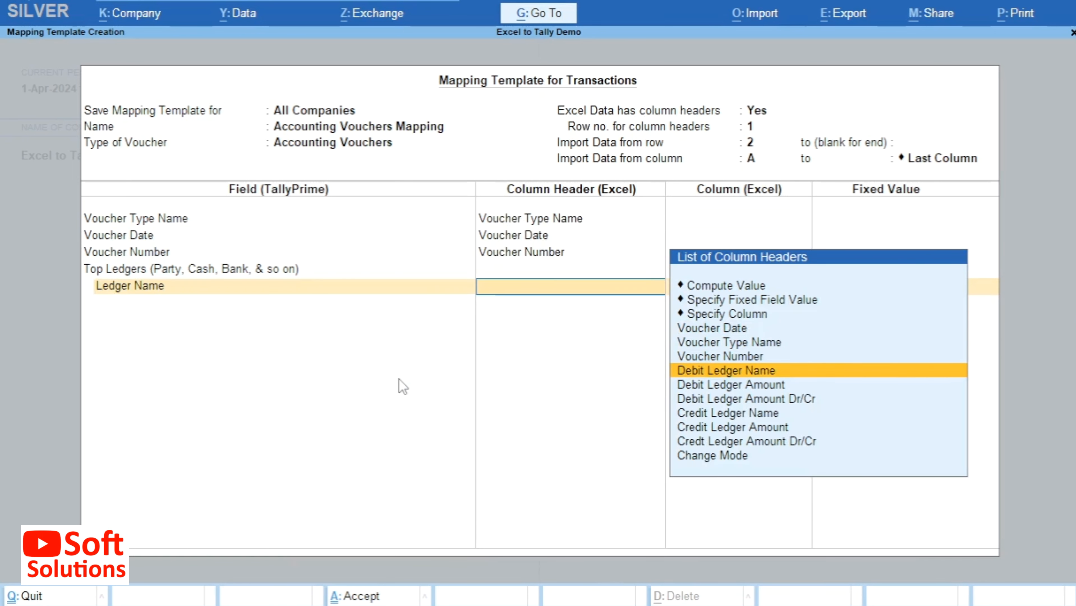
{"action": "key", "text": "Return"}
Add Ledger Amount under Top Ledgers and map it to the Debit Ledger Amount column header
{"action": "key", "text": "Down"}
{"action": "key", "text": "Down"}
{"action": "key", "text": "Down"}
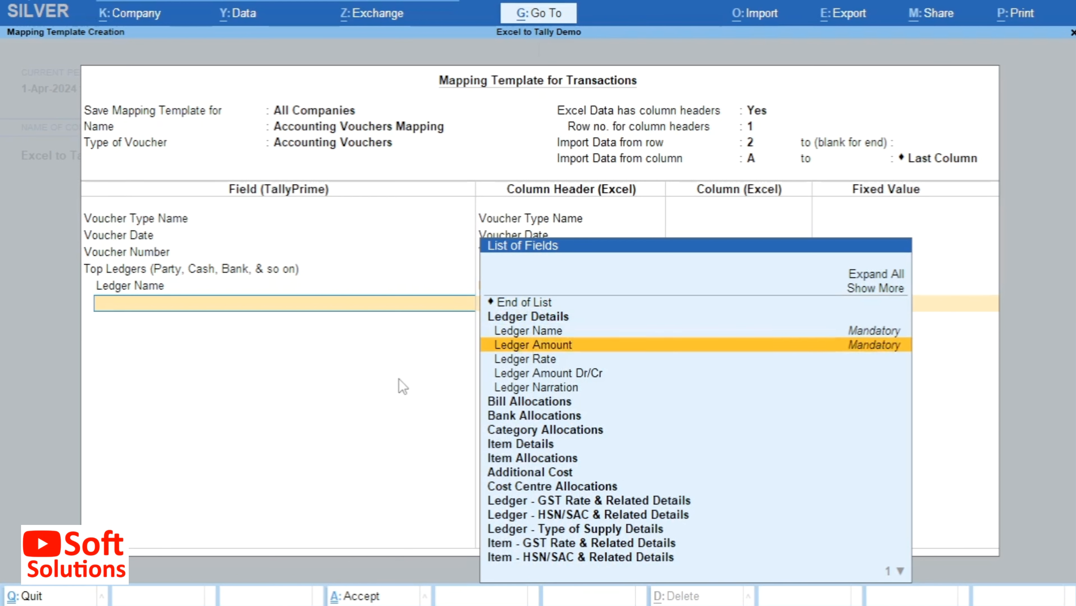
{"action": "key", "text": "Up"}
{"action": "key", "text": "Return"}
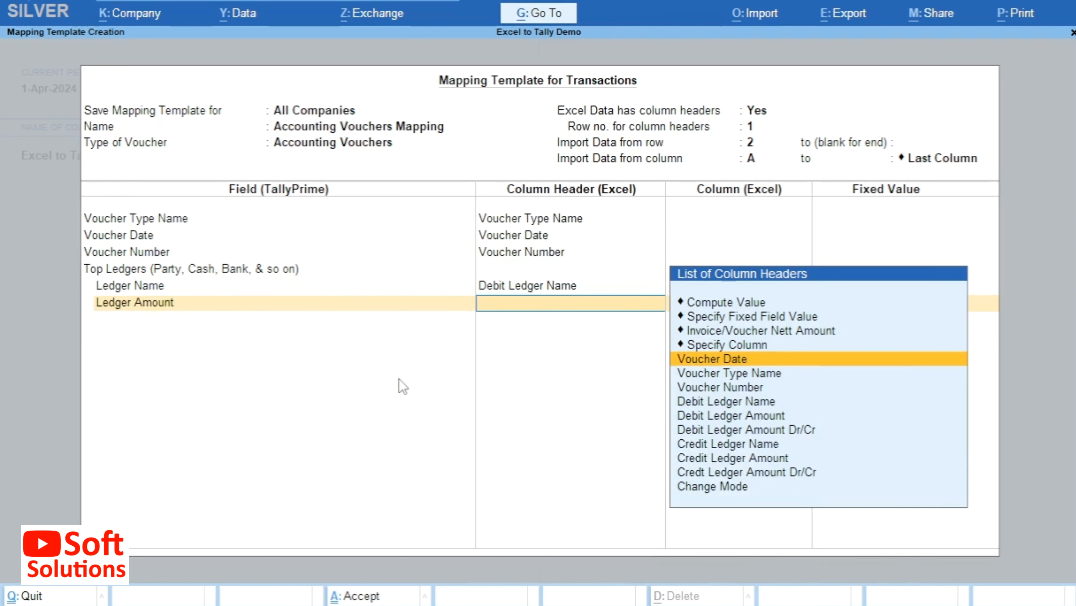
{"action": "key", "text": "Down"}
{"action": "key", "text": "Down"}
{"action": "key", "text": "Down"}
{"action": "key", "text": "Down"}
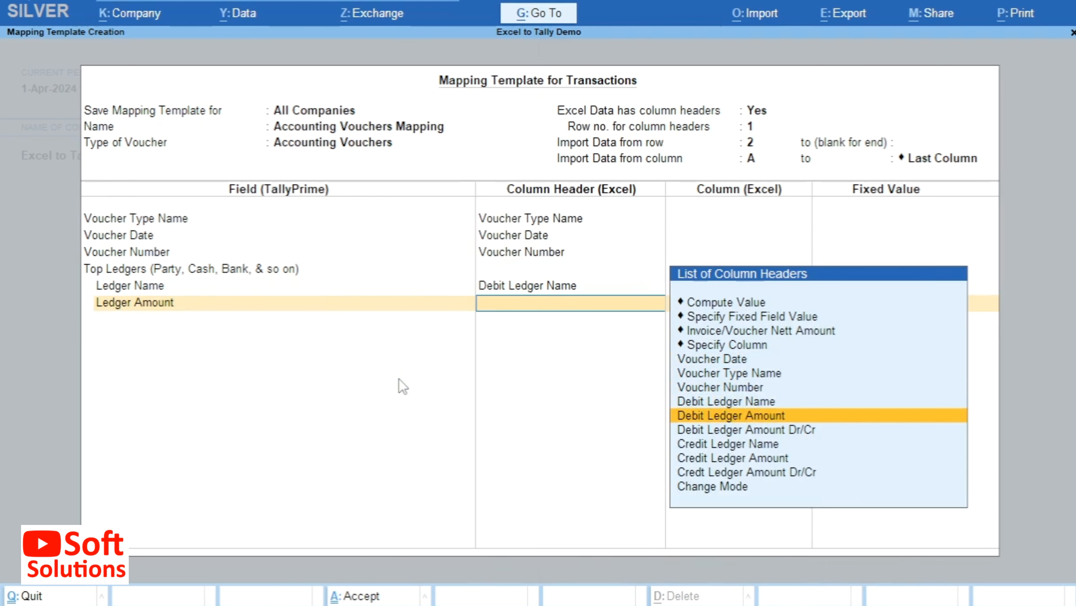
{"action": "key", "text": "Return"}
Map Ledger Amount Dr/Cr under Top Ledgers to Debit Ledger Amount Dr/Cr, checking that spreadsheet header, and end the group's field list
{"action": "key", "text": "Down"}
{"action": "key", "text": "Down"}
{"action": "key", "text": "Down"}
{"action": "key", "text": "Down"}
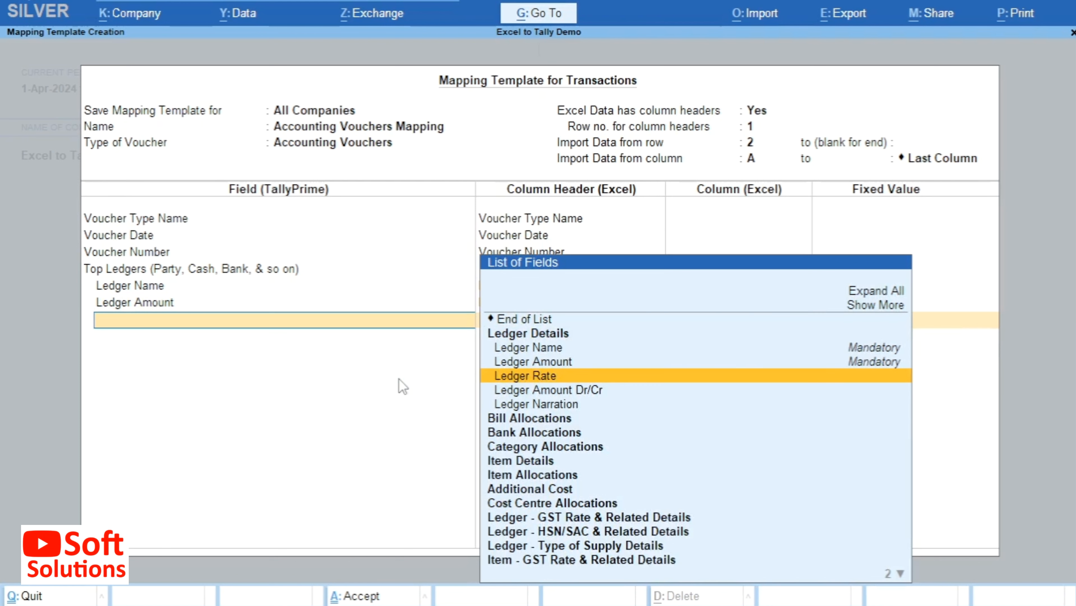
{"action": "key", "text": "Return"}
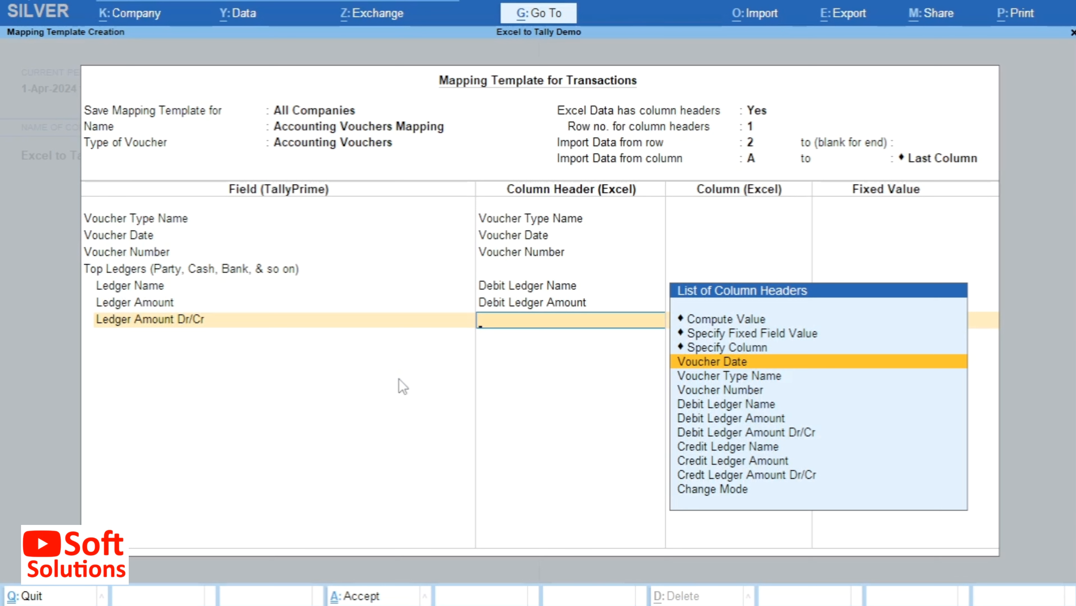
{"action": "key", "text": "Down"}
{"action": "key", "text": "Down"}
{"action": "key", "text": "Down"}
{"action": "key", "text": "Down"}
{"action": "key", "text": "Down"}
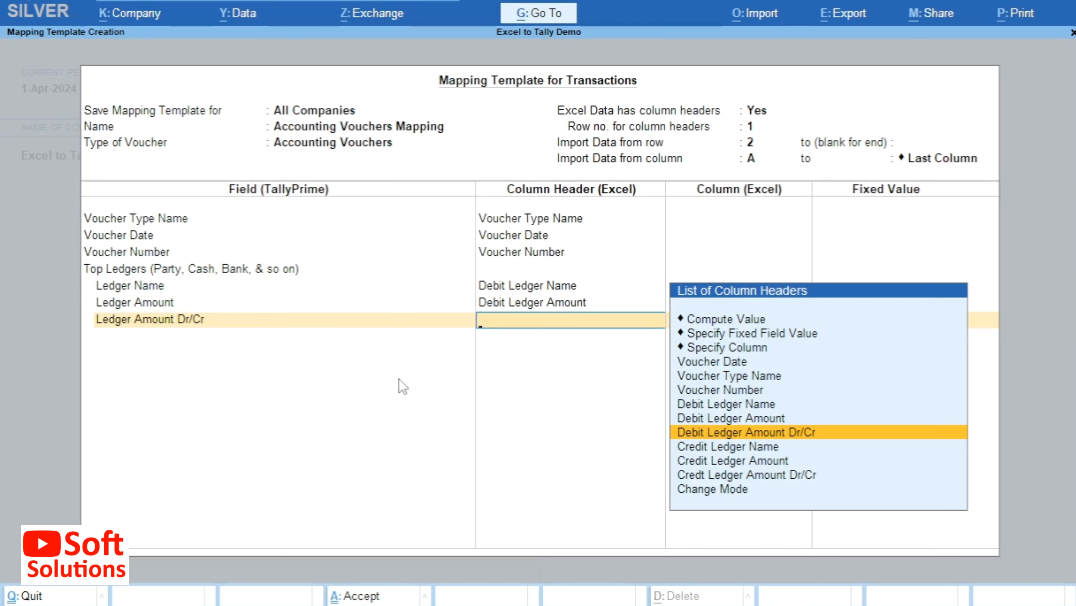
{"action": "key", "text": "alt+Tab"}
{"action": "key", "text": "Right"}
{"action": "key", "text": "Right"}
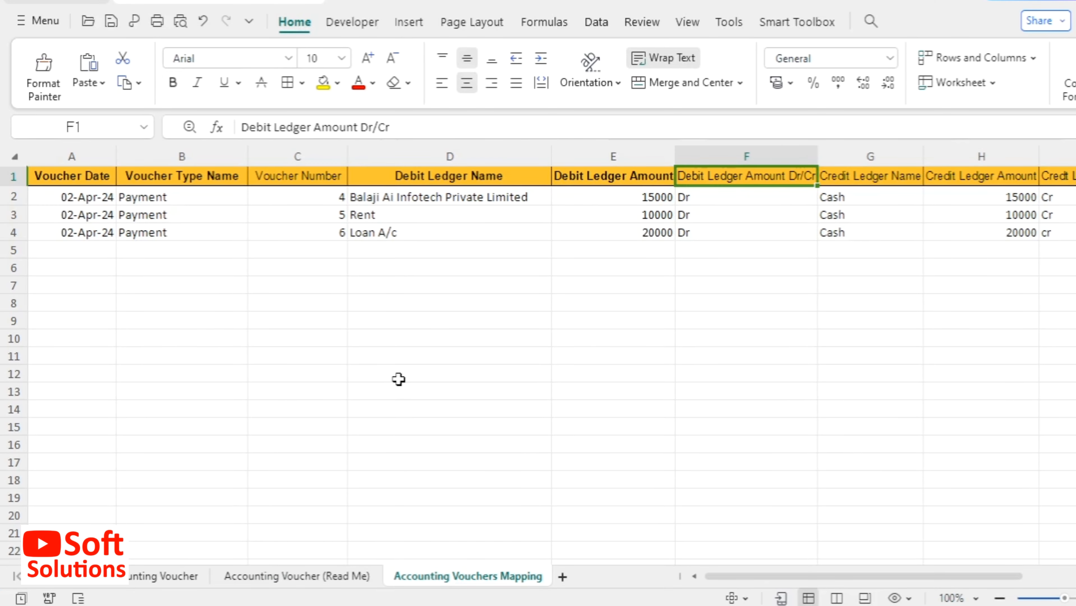
{"action": "key", "text": "alt+Tab"}
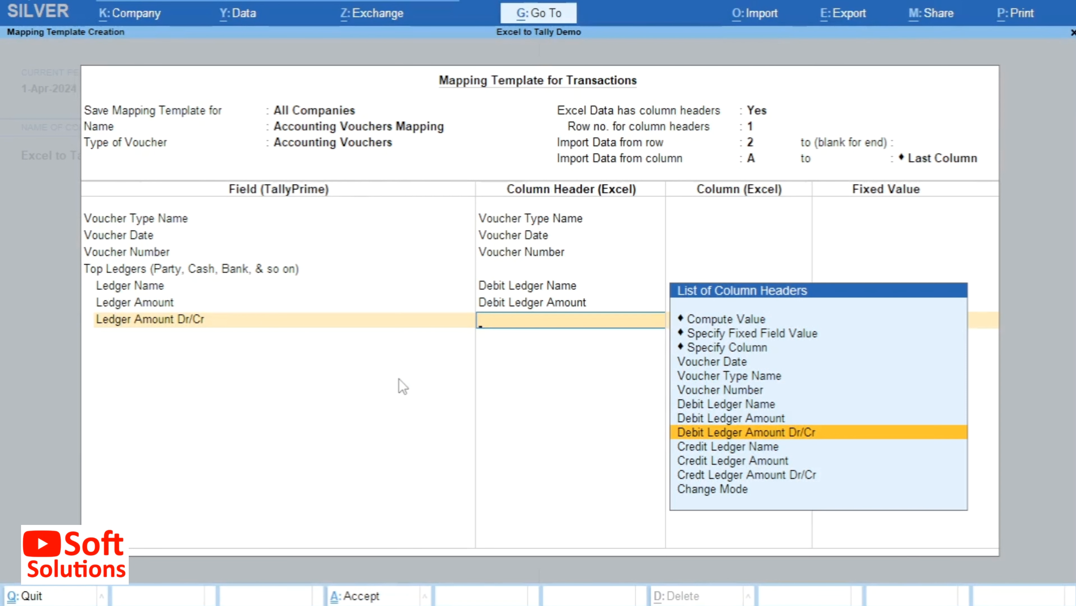
{"action": "key", "text": "Return"}
{"action": "key", "text": "Return"}
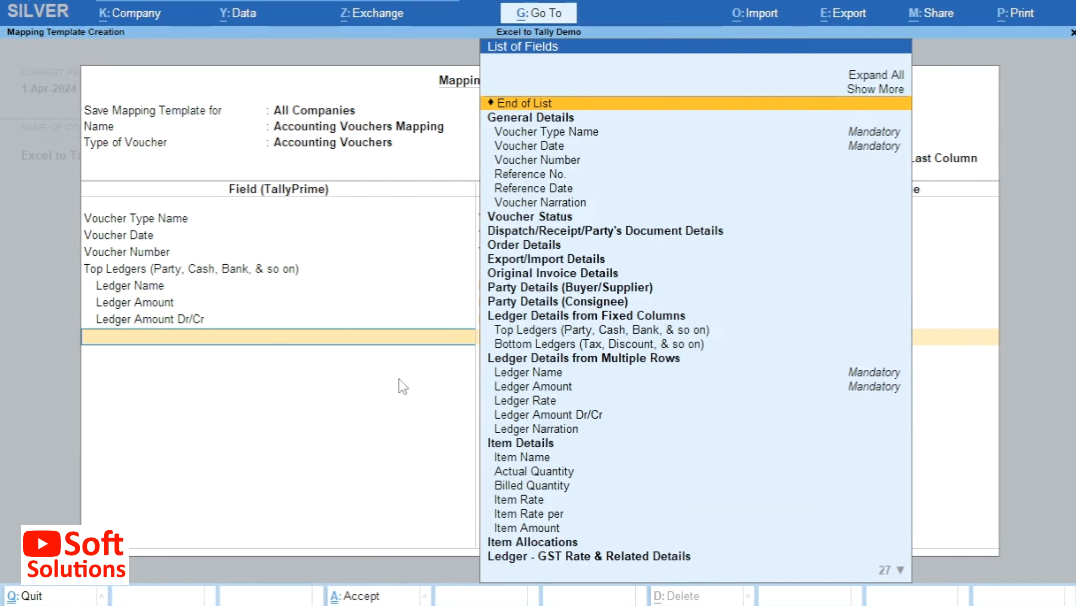
Add the Bottom Ledgers (Tax, Discount, & so on) group and map its Ledger Name to Credit Ledger Name
{"action": "type", "text": "Bot"}
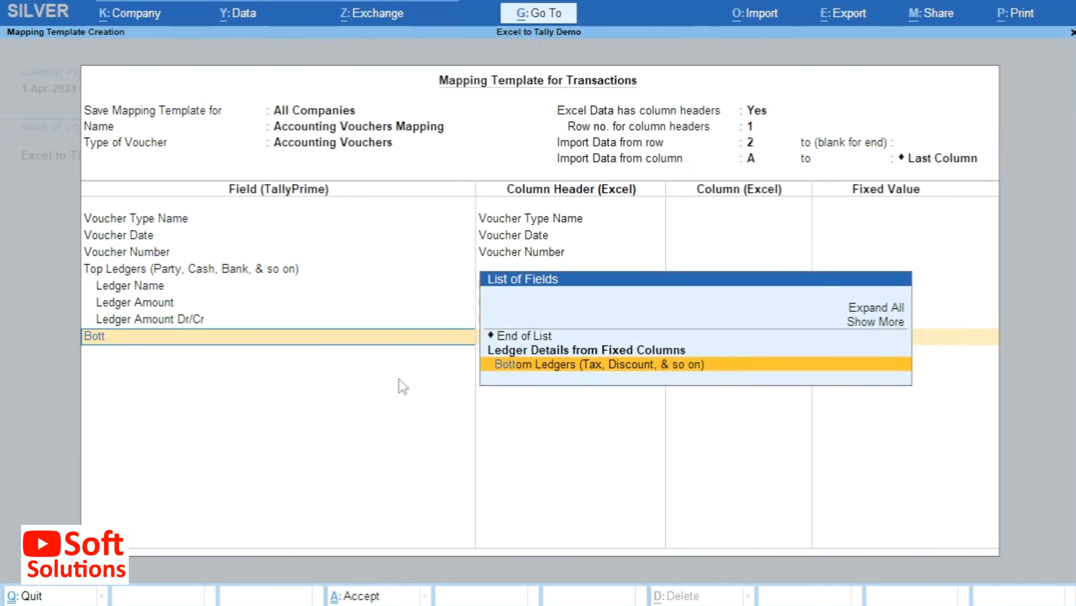
{"action": "type", "text": "t"}
{"action": "key", "text": "Return"}
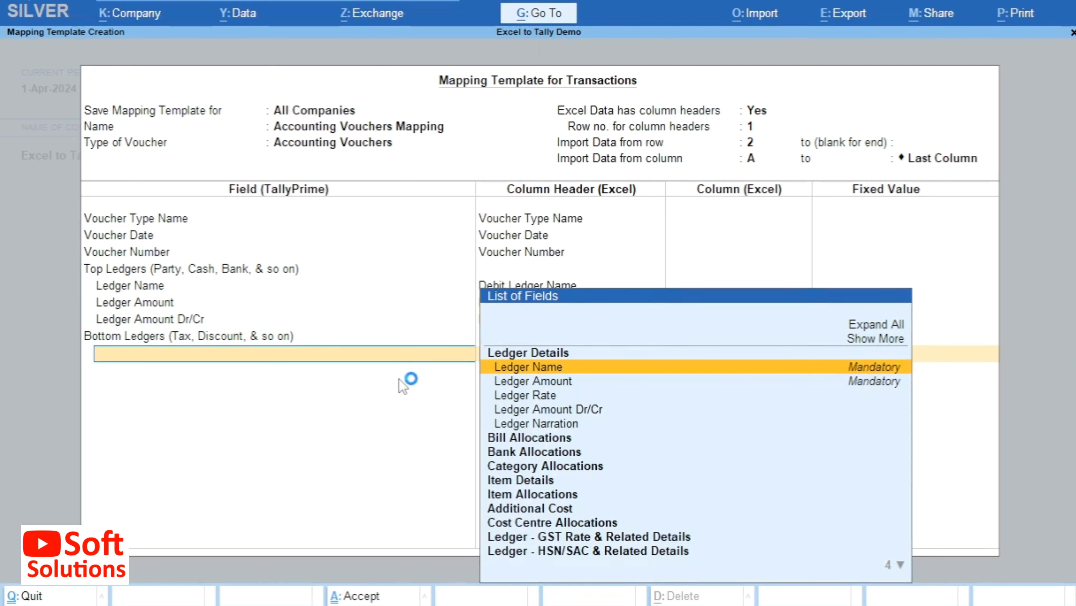
{"action": "key", "text": "Return"}
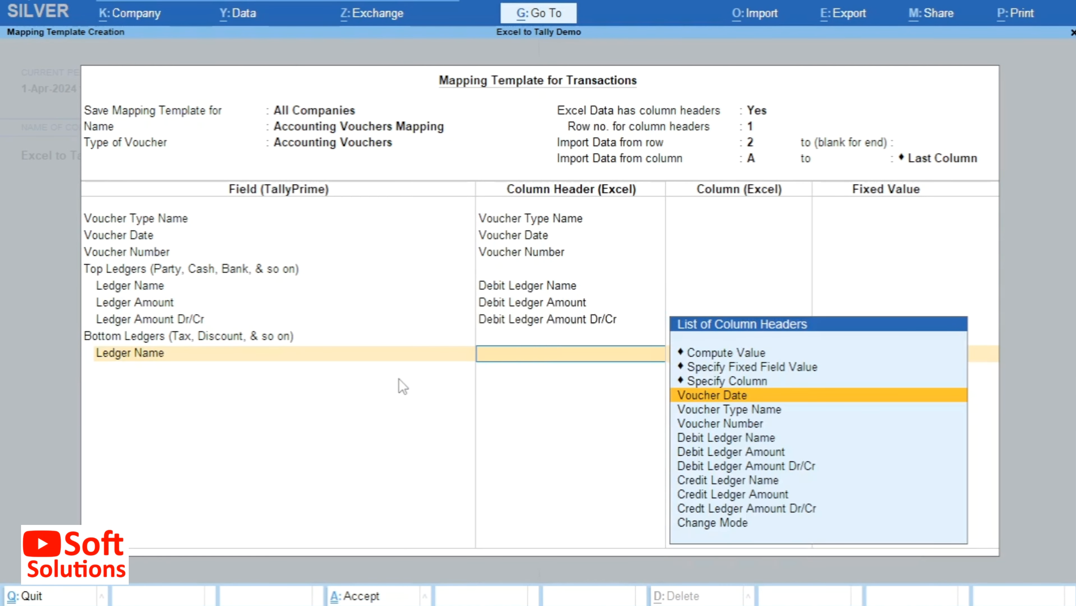
{"action": "key", "text": "Down"}
{"action": "key", "text": "Down"}
{"action": "key", "text": "Down"}
{"action": "key", "text": "Down"}
{"action": "key", "text": "Down"}
{"action": "key", "text": "Down"}
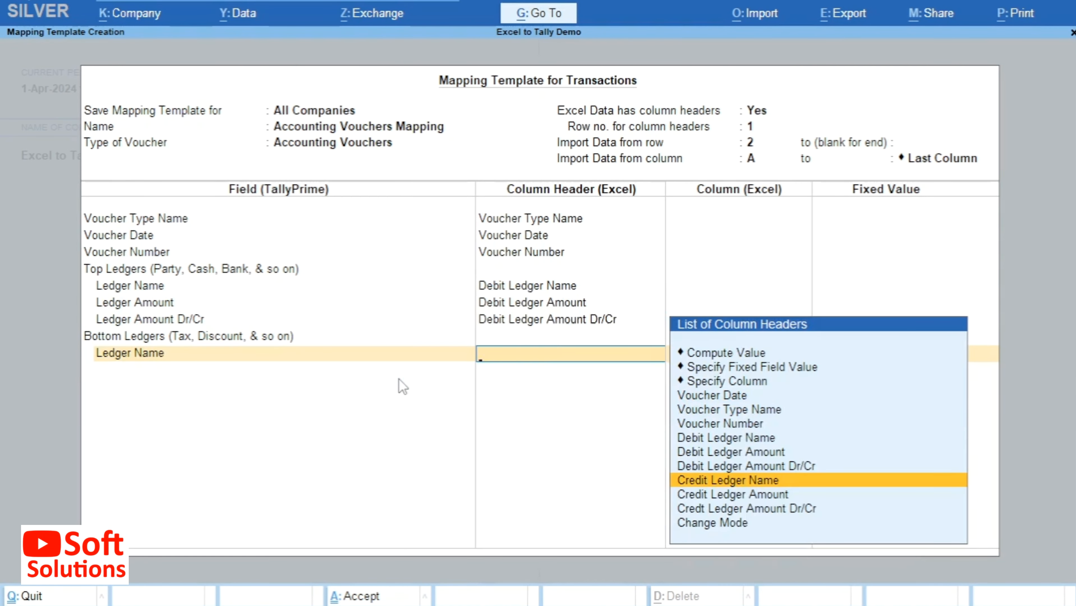
{"action": "key", "text": "Return"}
Add Ledger Amount under Bottom Ledgers and map it to the Credit Ledger Amount column header
{"action": "key", "text": "Down"}
{"action": "key", "text": "Down"}
{"action": "key", "text": "Down"}
{"action": "key", "text": "Return"}
{"action": "key", "text": "Down"}
{"action": "key", "text": "Down"}
{"action": "key", "text": "Down"}
{"action": "key", "text": "Down"}
{"action": "key", "text": "Down"}
{"action": "key", "text": "Down"}
{"action": "key", "text": "Down"}
{"action": "key", "text": "Return"}
Map Ledger Amount Dr/Cr under Bottom Ledgers to the Credt Ledger Amount Dr/Cr column header and end the group's field list
{"action": "key", "text": "Down"}
{"action": "key", "text": "Down"}
{"action": "key", "text": "Down"}
{"action": "key", "text": "Down"}
{"action": "key", "text": "Down"}
{"action": "key", "text": "Down"}
{"action": "key", "text": "Down"}
{"action": "key", "text": "Down"}
{"action": "key", "text": "Down"}
{"action": "key", "text": "Down"}
{"action": "key", "text": "Down"}
{"action": "key", "text": "Down"}
{"action": "key", "text": "Down"}
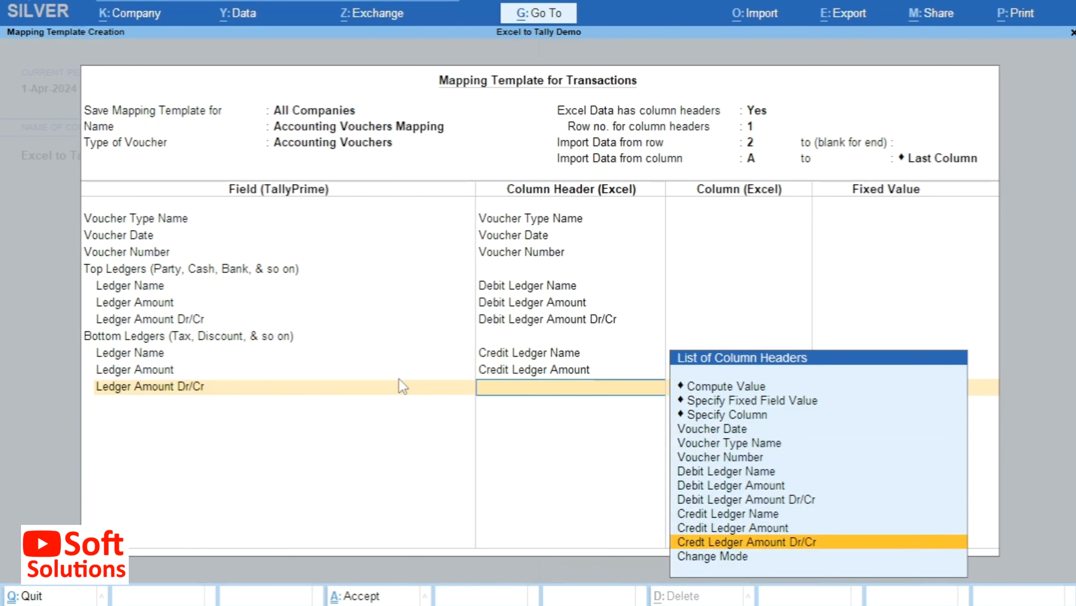
{"action": "key", "text": "Return"}
{"action": "key", "text": "Return"}
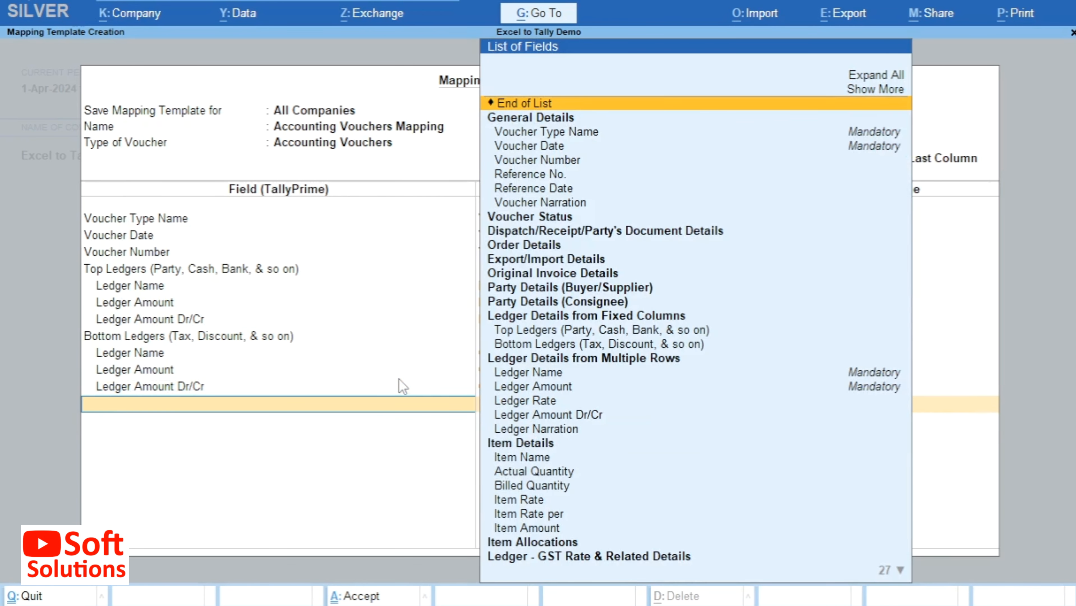
Add the Change Mode field, map it to the Change Mode column header, and save the completed mapping template
{"action": "type", "text": "change"}
{"action": "key", "text": "Return"}
{"action": "key", "text": "Down"}
{"action": "key", "text": "Down"}
{"action": "key", "text": "Down"}
{"action": "key", "text": "Down"}
{"action": "key", "text": "Down"}
{"action": "key", "text": "Down"}
{"action": "key", "text": "Down"}
{"action": "key", "text": "Down"}
{"action": "key", "text": "Down"}
{"action": "key", "text": "Return"}
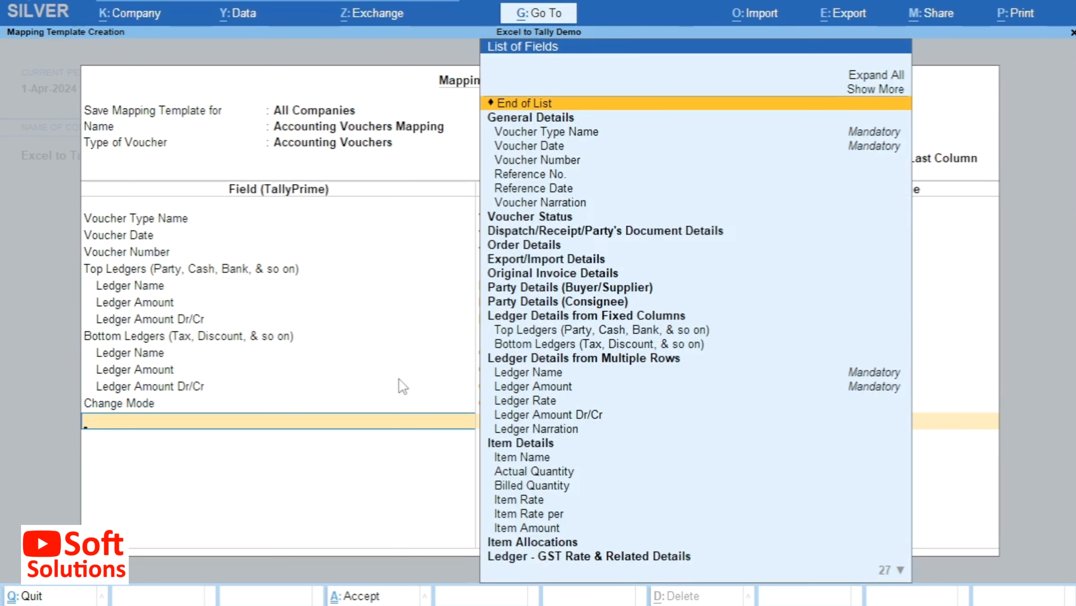
{"action": "key", "text": "Return"}
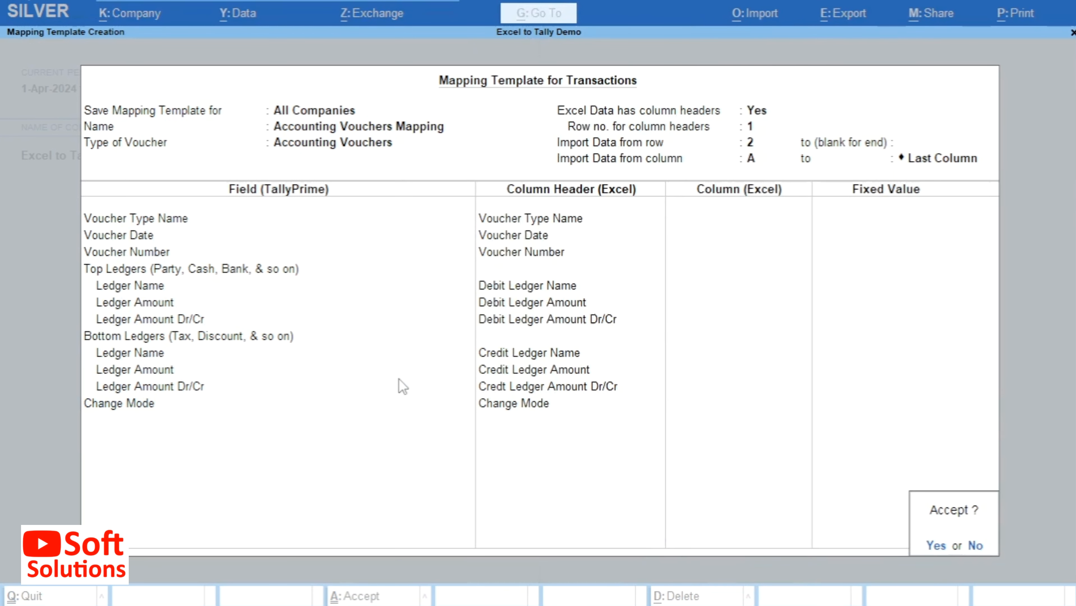
{"action": "key", "text": "Return"}
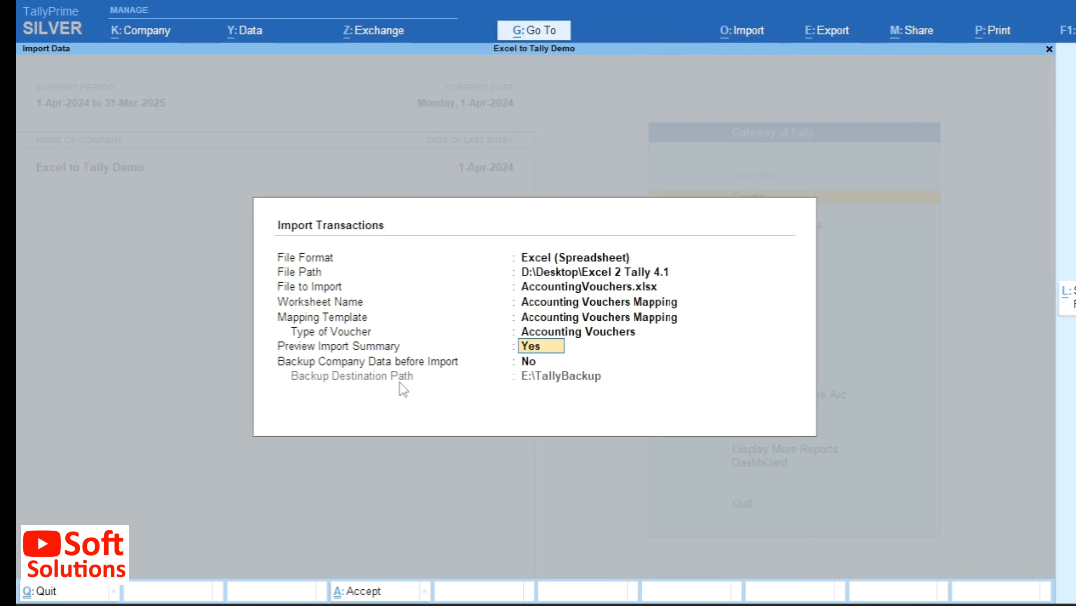
Import the vouchers from AccountingVouchers.xlsx with the import summary preview enabled and no company data backup
{"action": "key", "text": "Return"}
{"action": "key", "text": "Return"}
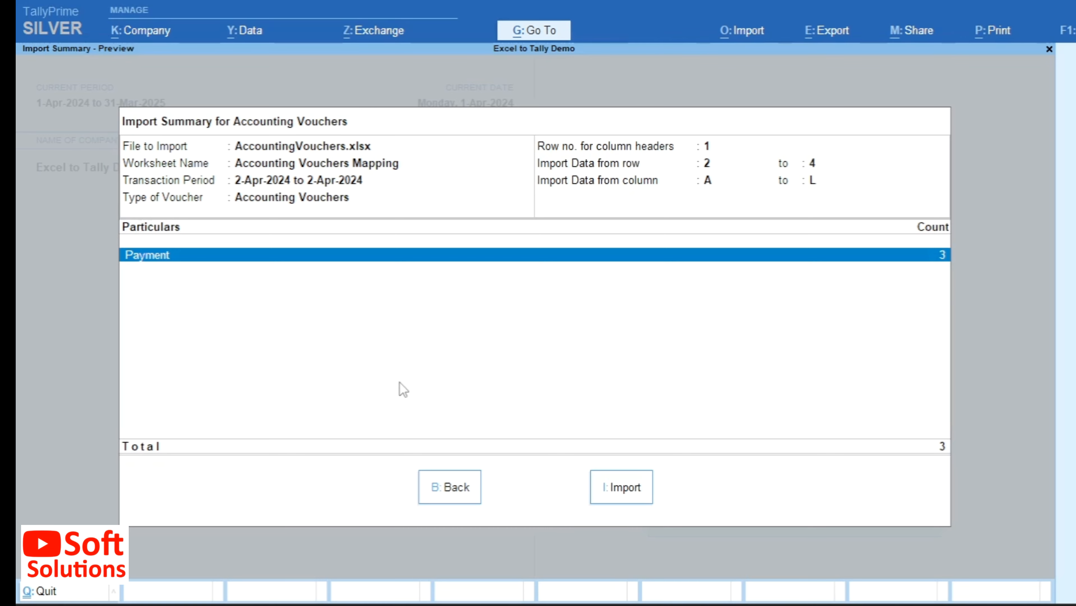
{"action": "key", "text": "i"}
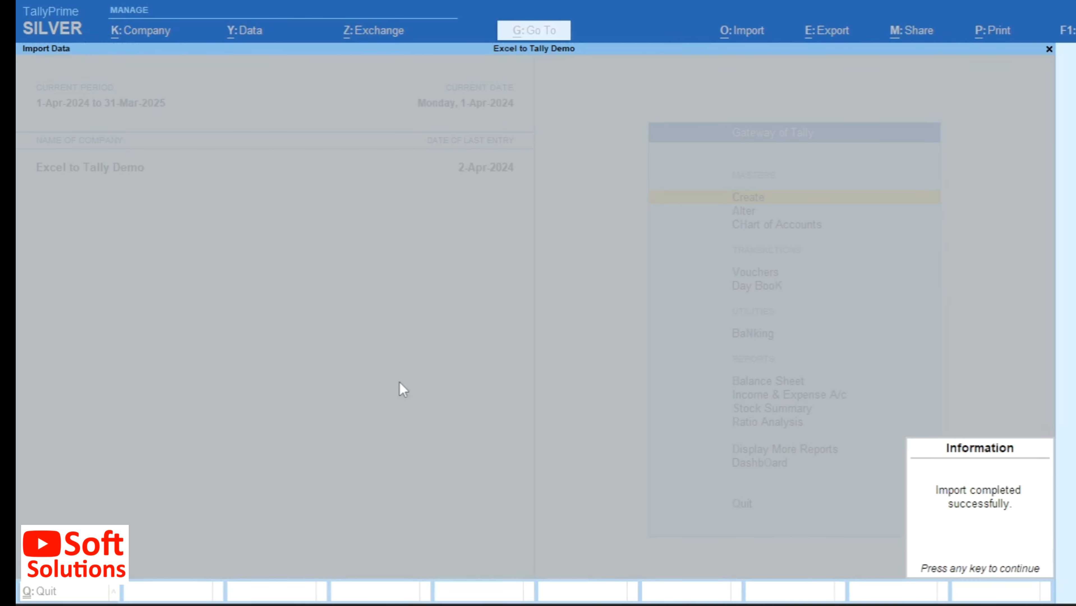
{"action": "key", "text": "Return"}
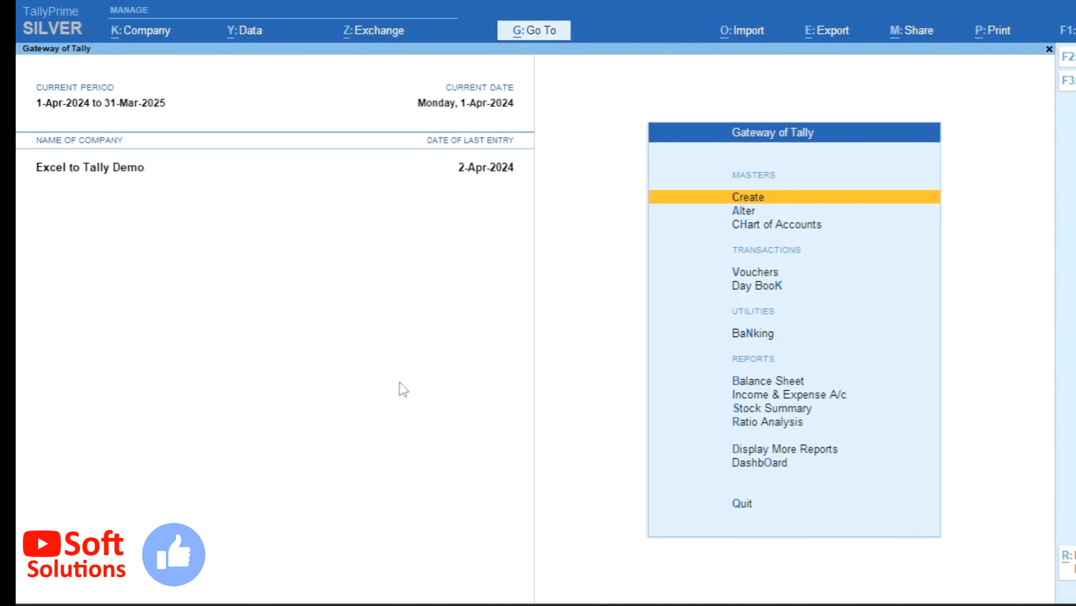
Open the Day Book and change its date to 2-4-2024
{"action": "key", "text": "k"}
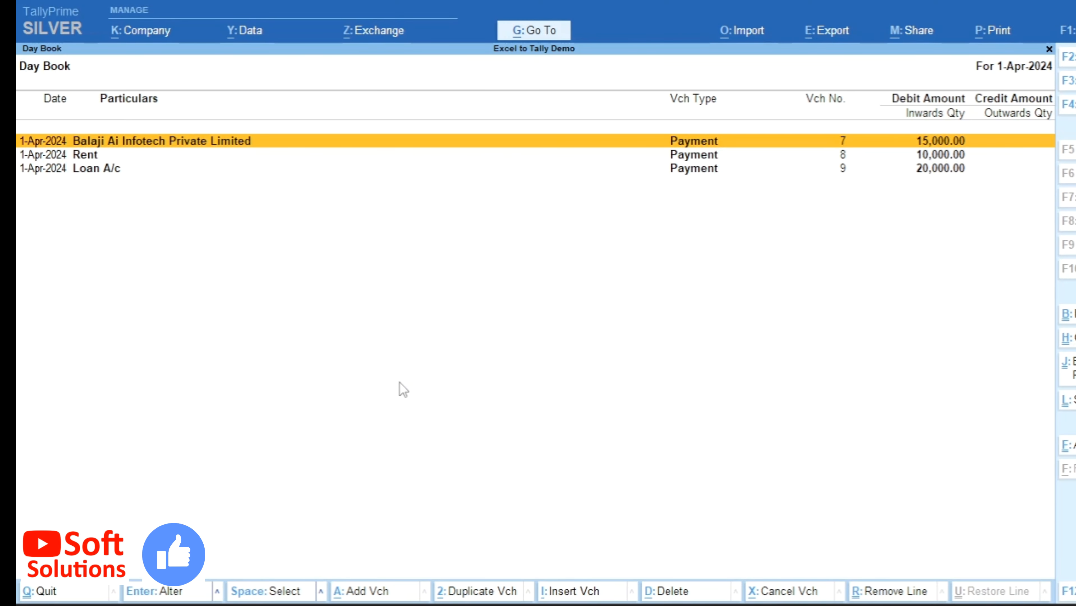
{"action": "key", "text": "F2"}
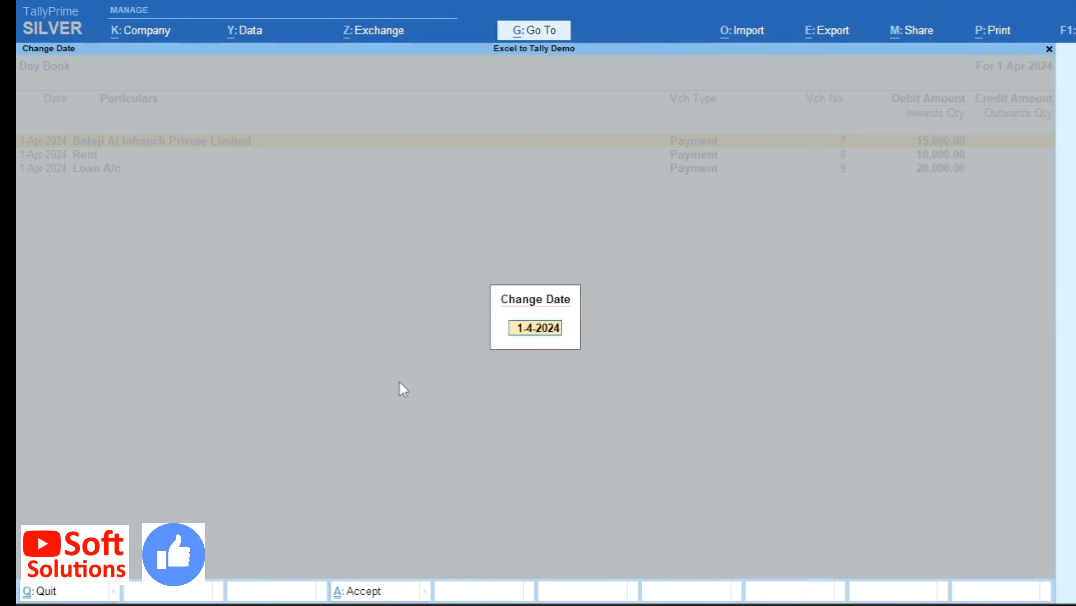
{"action": "type", "text": "2-4"}
{"action": "key", "text": "Return"}
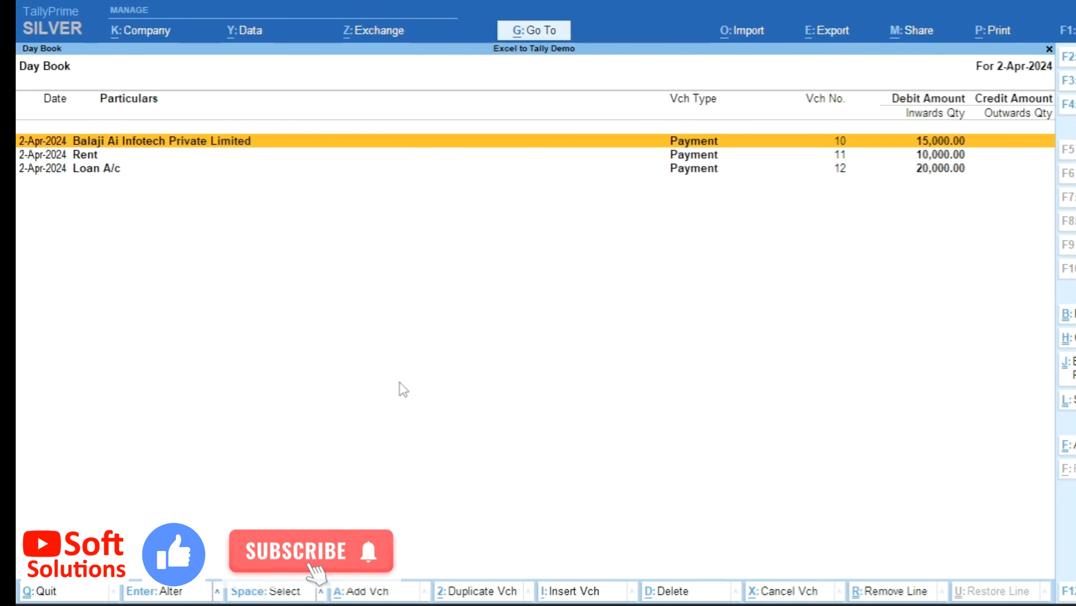
Select the Balaji Ai Infotech Private Limited, Rent and Loan A/c payment entries in the Day Book
{"action": "key", "text": "space"}
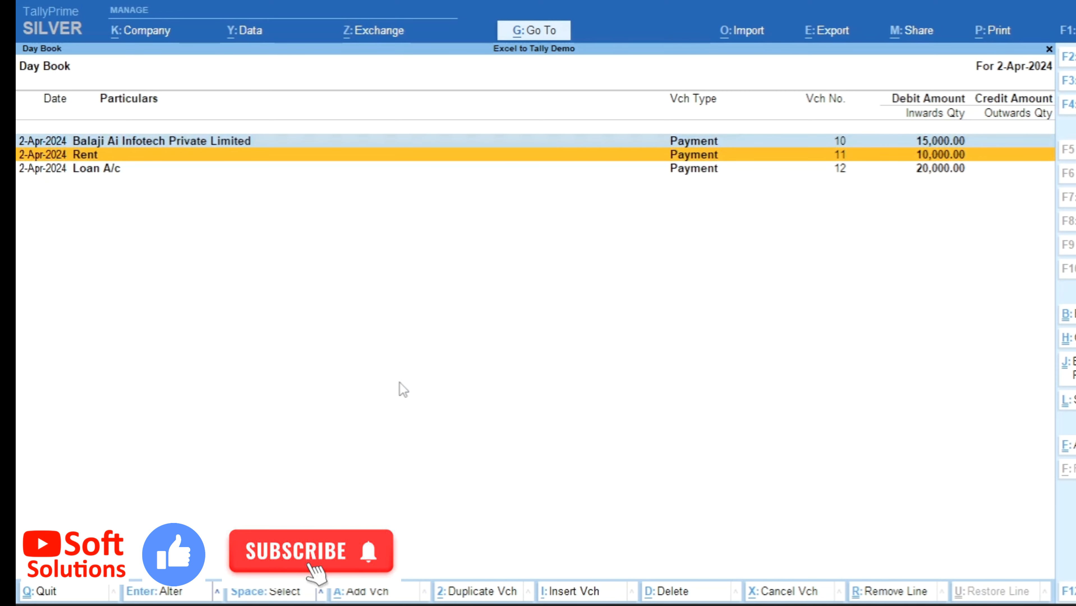
{"action": "key", "text": "space"}
{"action": "key", "text": "Down"}
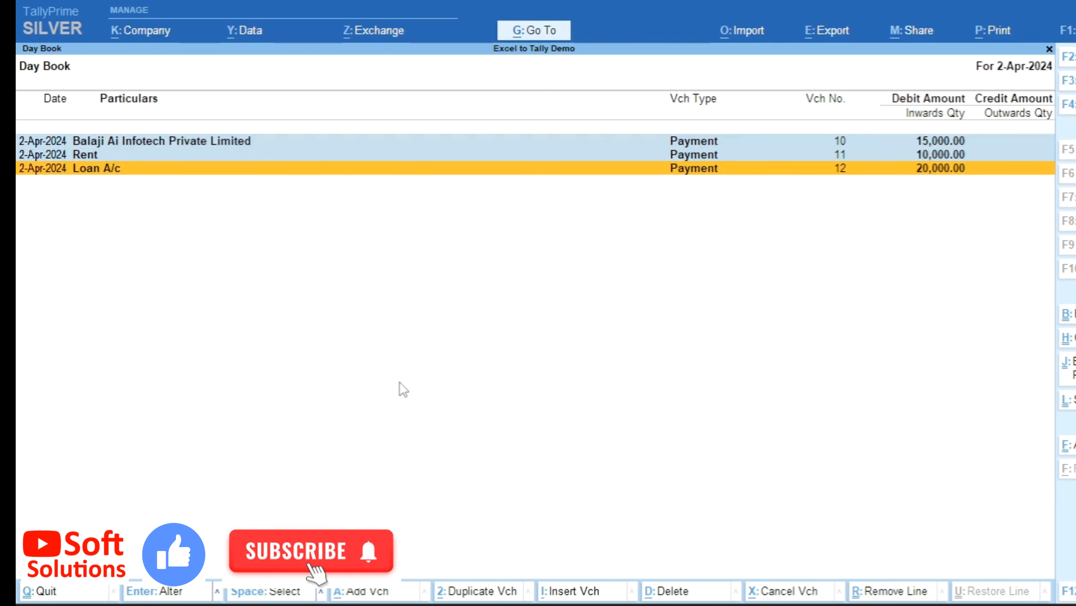
{"action": "key", "text": "space"}
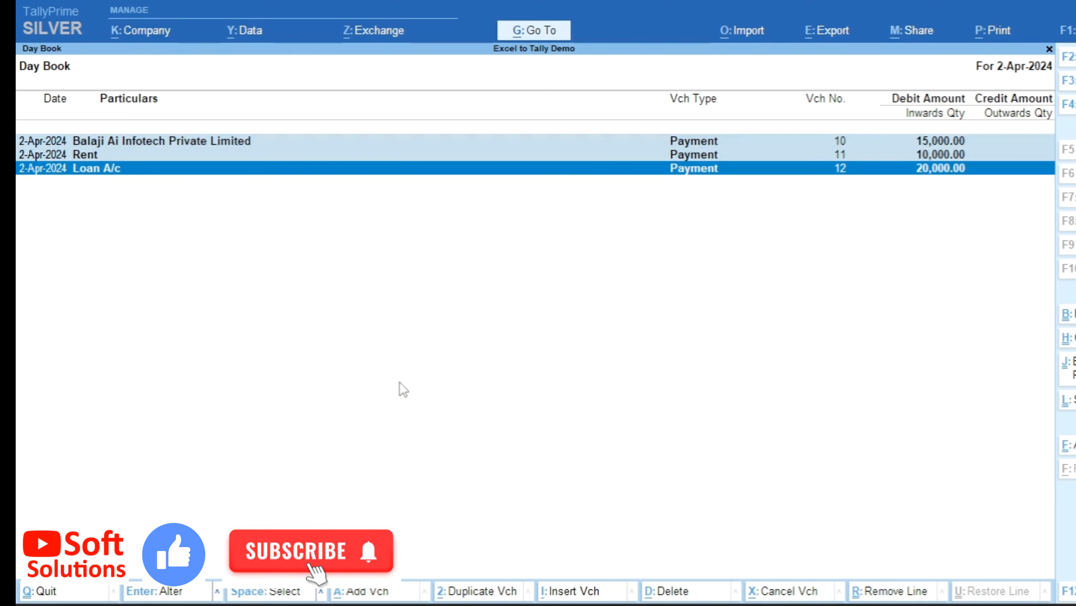
Open the Loan A/c payment voucher, review its fields through to the narration, and return to the Gateway of Tally without saving
{"action": "key", "text": "Return"}
{"action": "key", "text": "Return"}
{"action": "key", "text": "Return"}
{"action": "key", "text": "Return"}
{"action": "key", "text": "Return"}
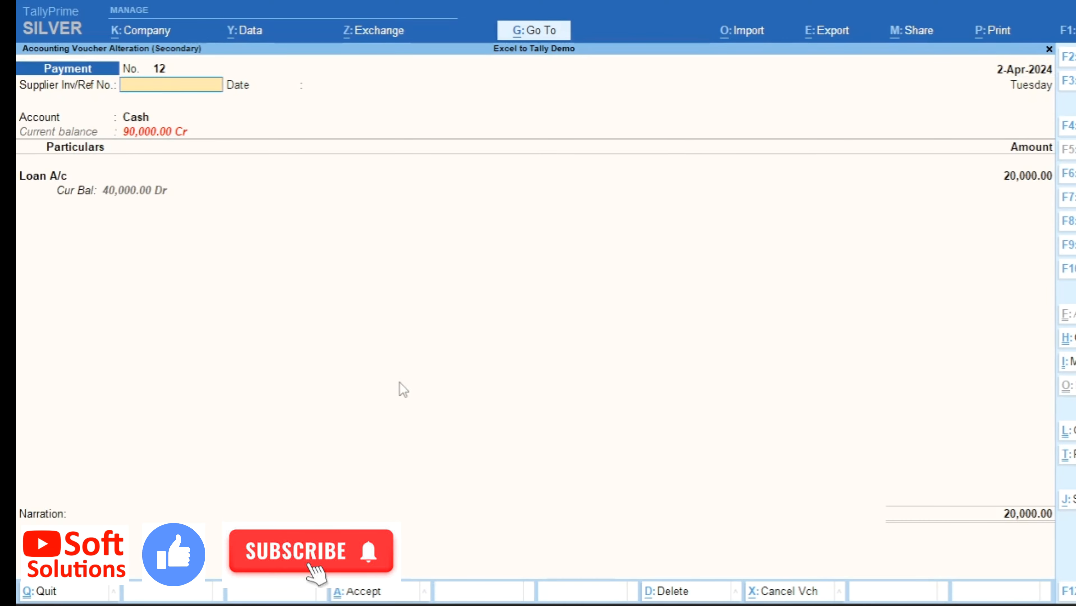
{"action": "key", "text": "Return"}
{"action": "key", "text": "Return"}
{"action": "key", "text": "Return"}
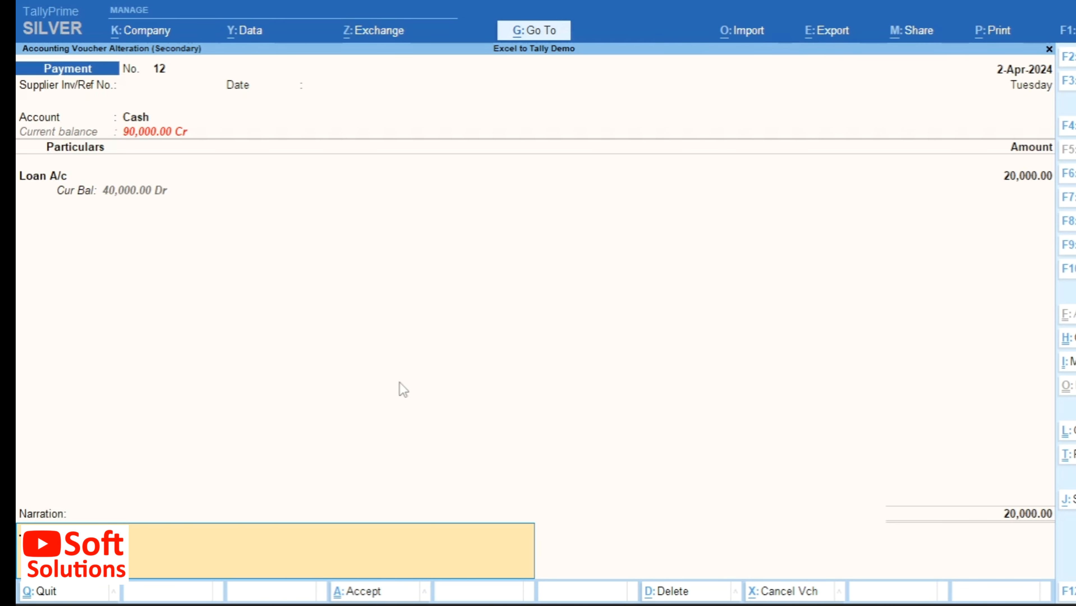
{"action": "key", "text": "Escape"}
{"action": "key", "text": "Return"}
{"action": "key", "text": "Escape"}
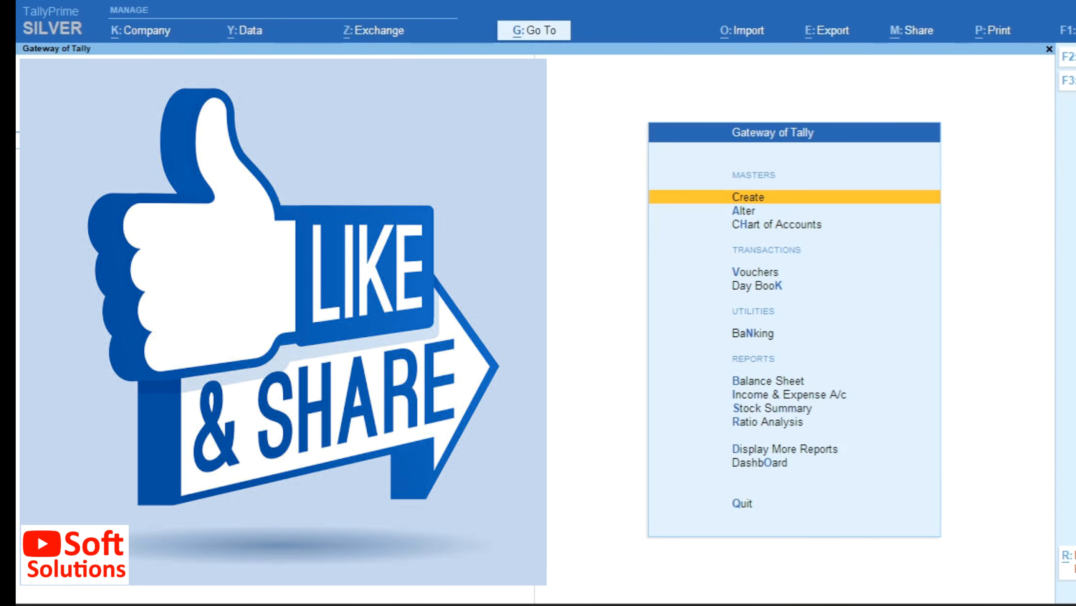